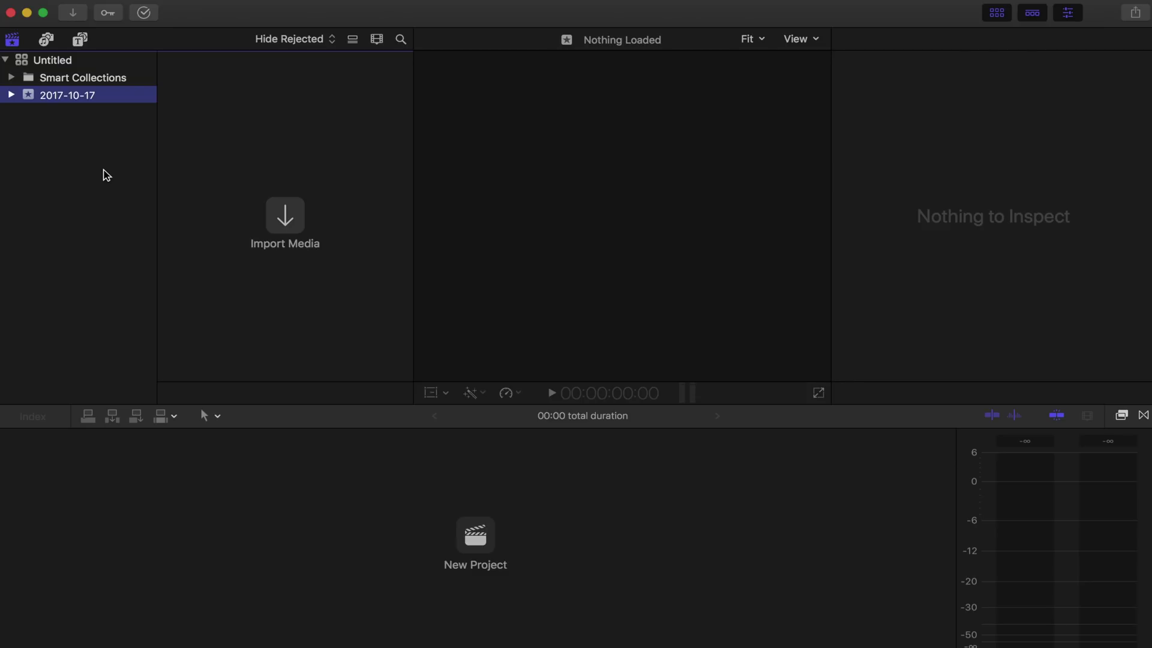
# - Start a new project with custom settings and name it 'Instagram Test'
pyautogui.click(140, 3)
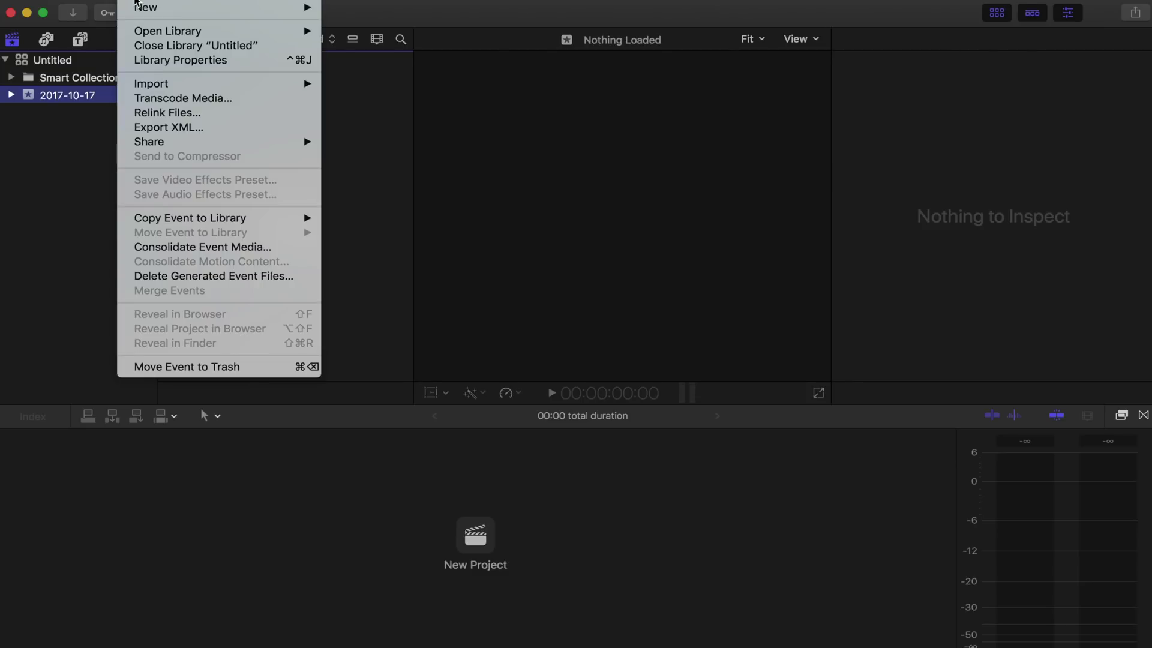
pyautogui.moveTo(151, 10)
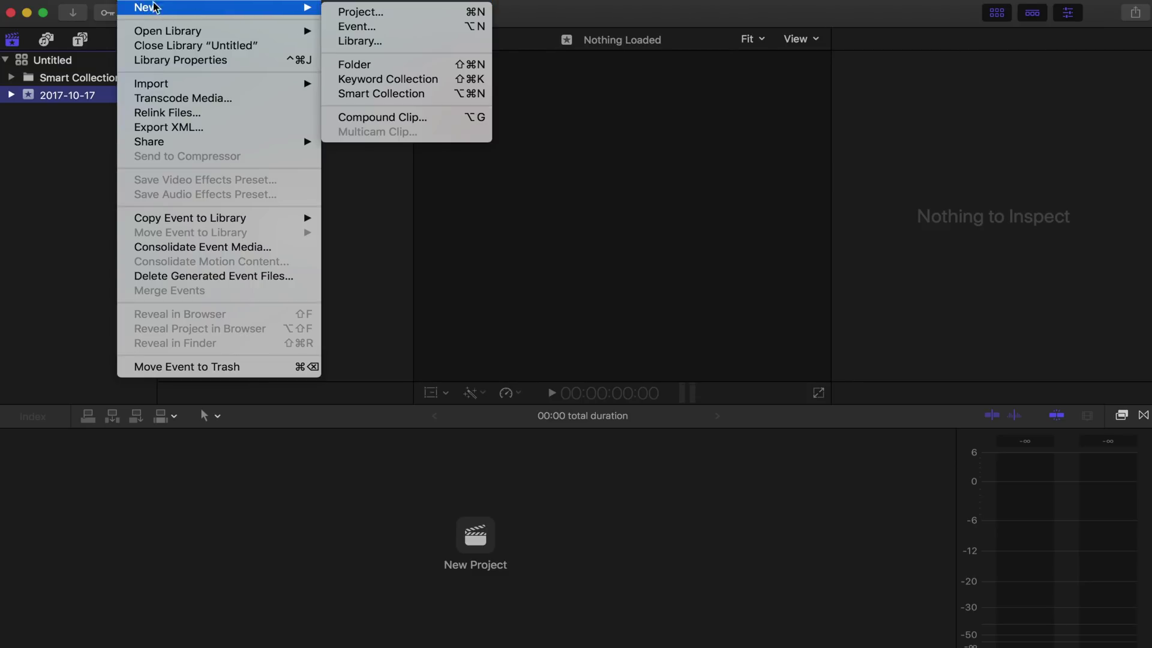
pyautogui.click(351, 12)
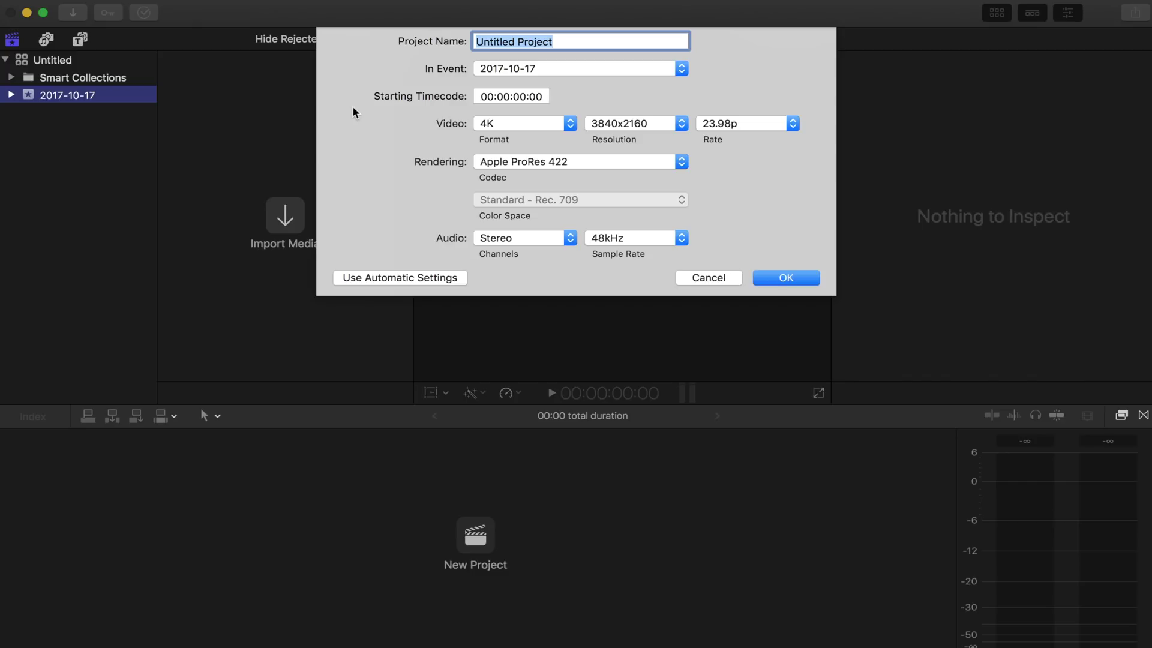
pyautogui.click(396, 276)
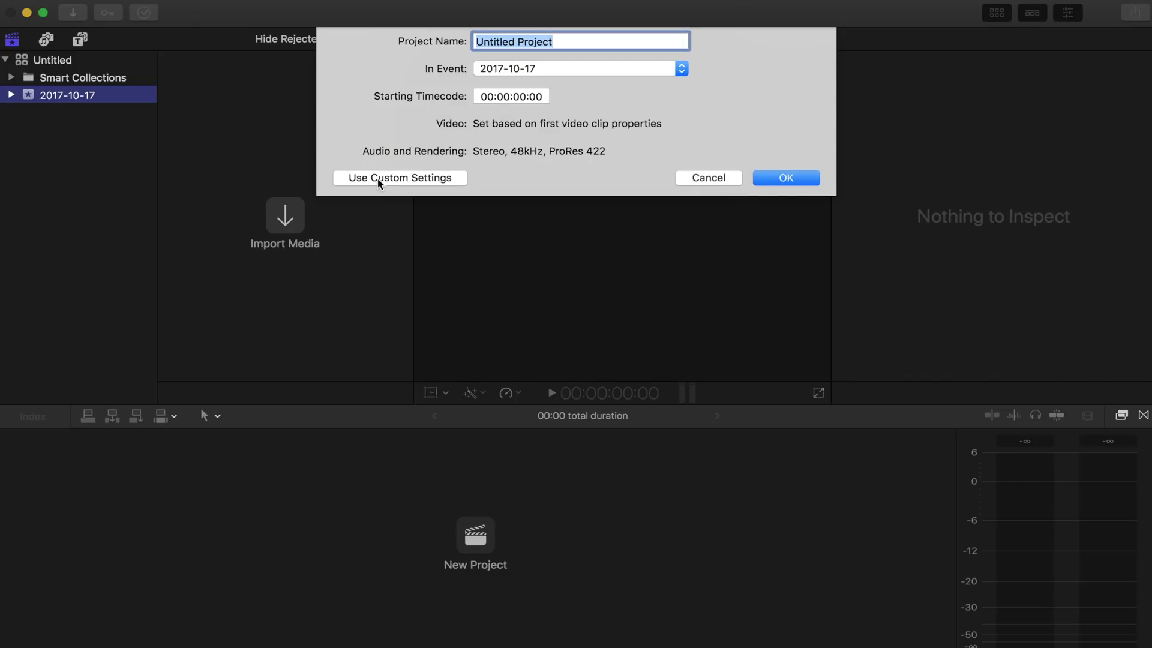
pyautogui.click(379, 178)
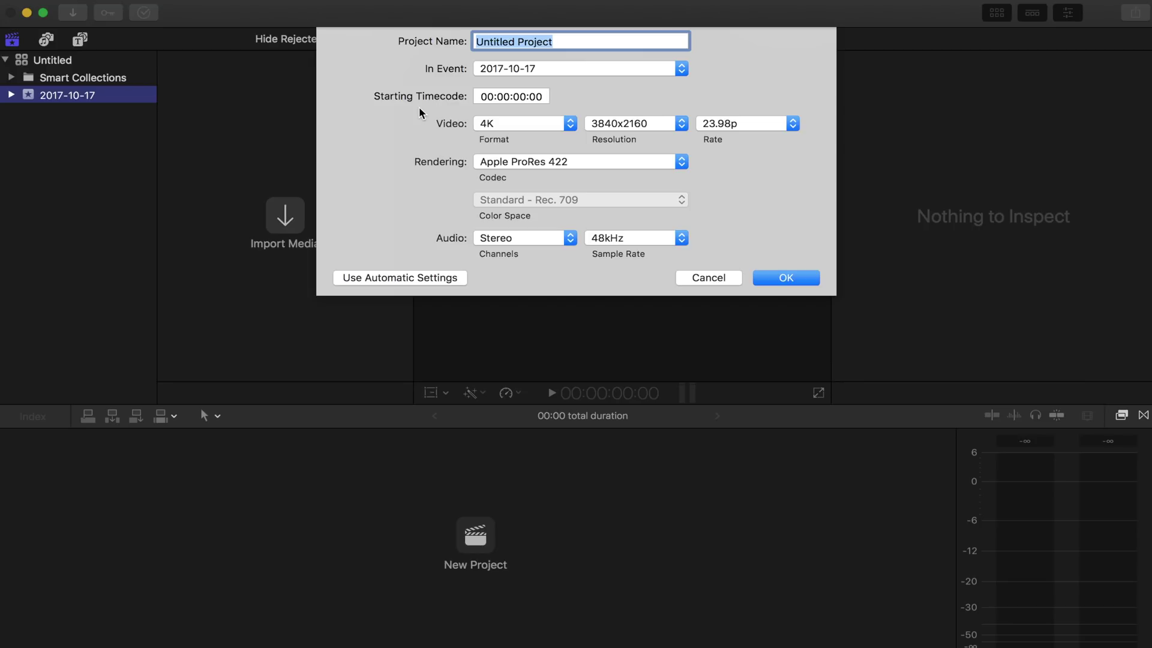
pyautogui.write('Instagra')
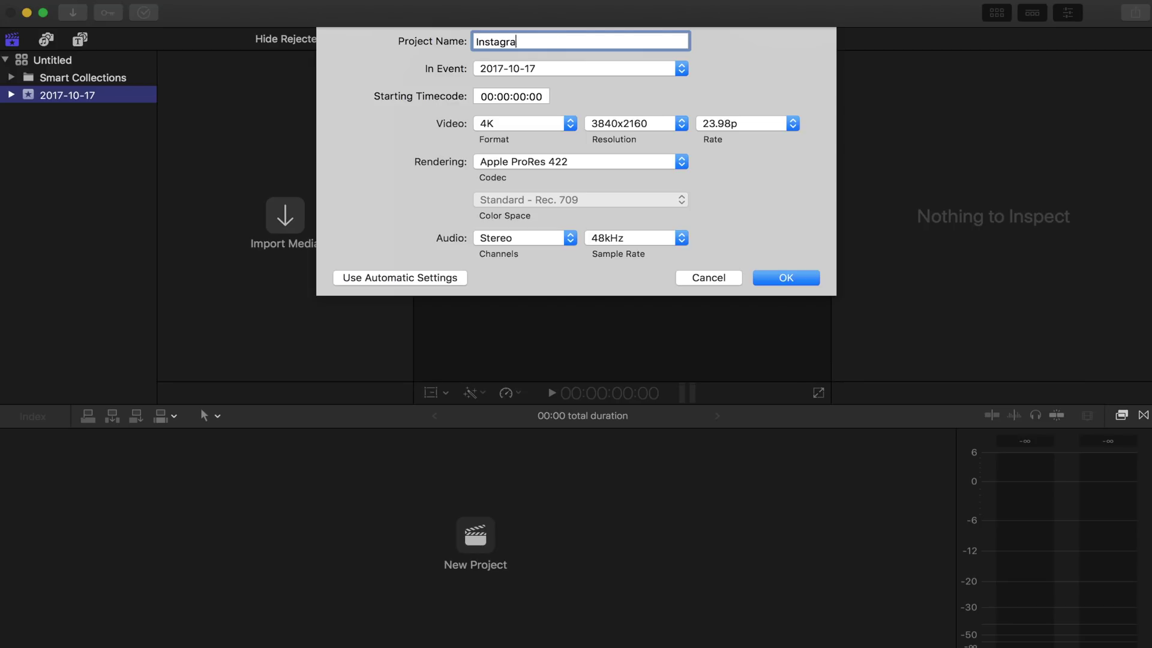
pyautogui.write('m Test')
# - Choose the Custom video format and enter width 640 and height 800
pyautogui.click(493, 123)
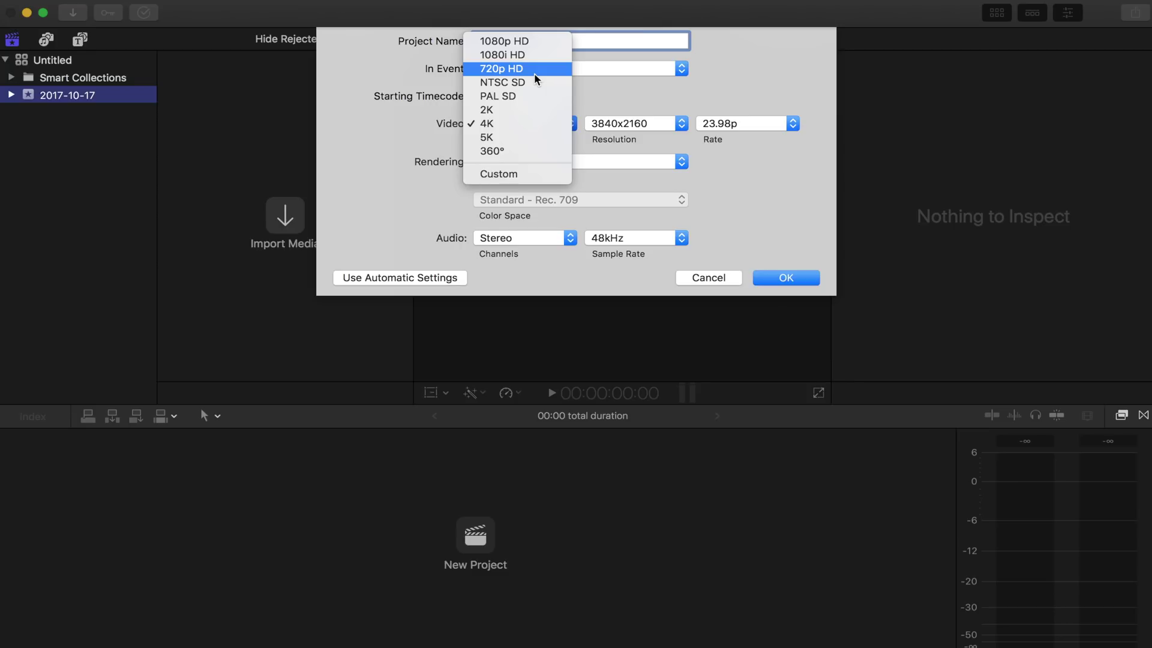
pyautogui.click(520, 174)
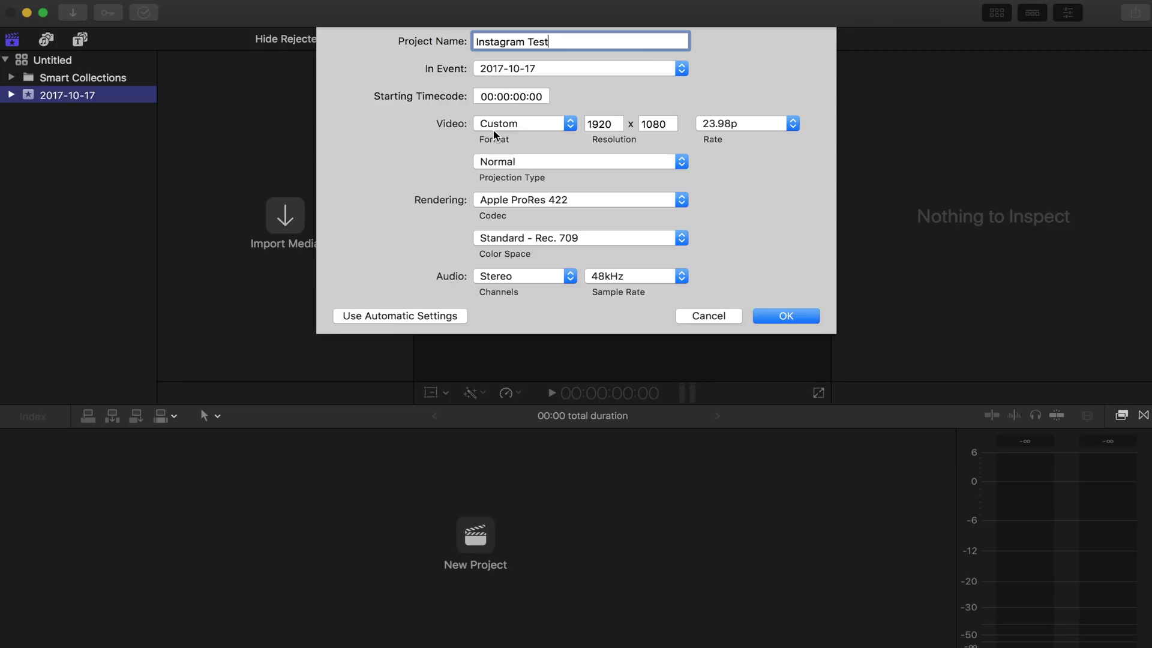
pyautogui.doubleClick(600, 124)
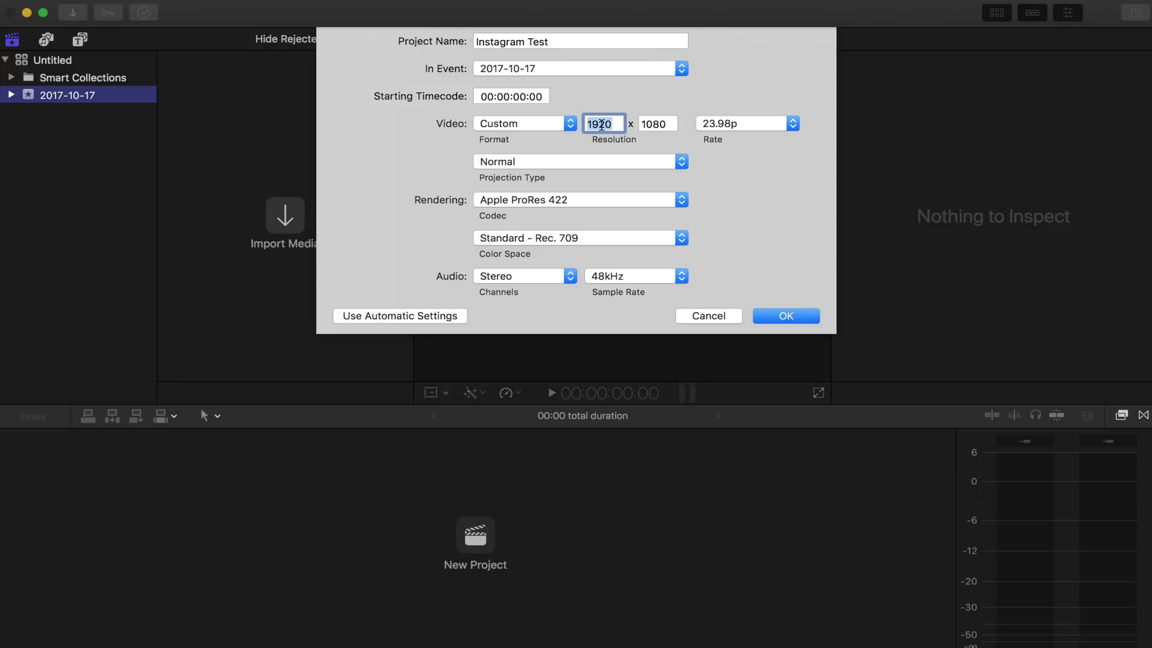
pyautogui.write('640')
pyautogui.press('Tab')
pyautogui.write('360')
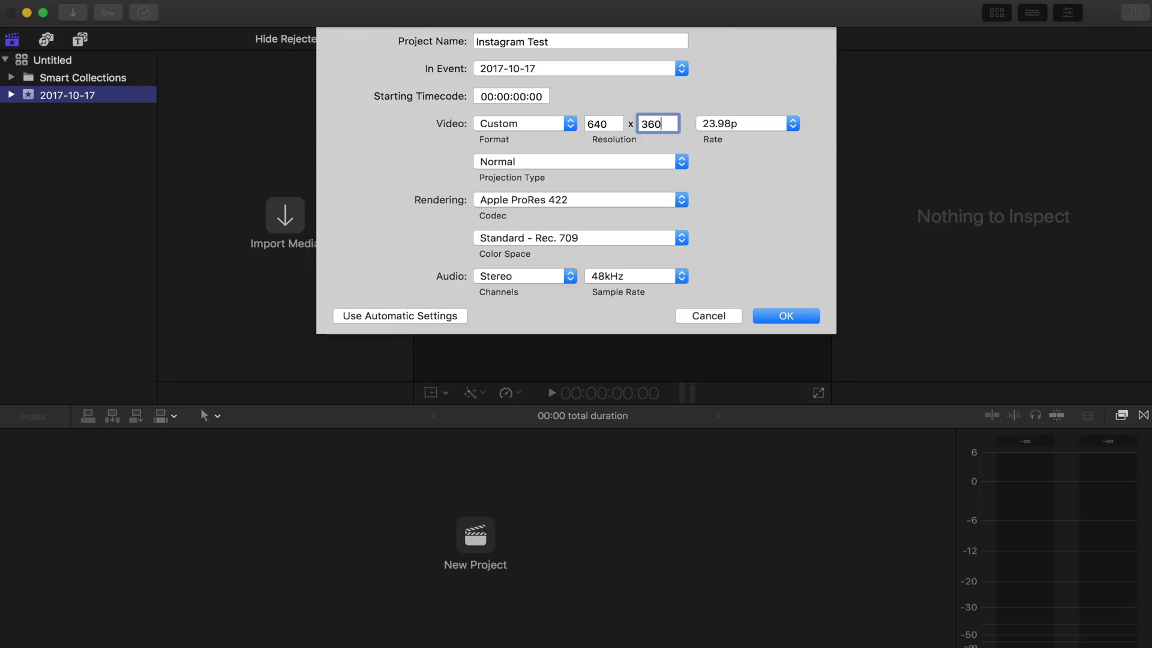
pyautogui.press('BackSpace')
pyautogui.press('BackSpace')
pyautogui.press('BackSpace')
pyautogui.write('640')
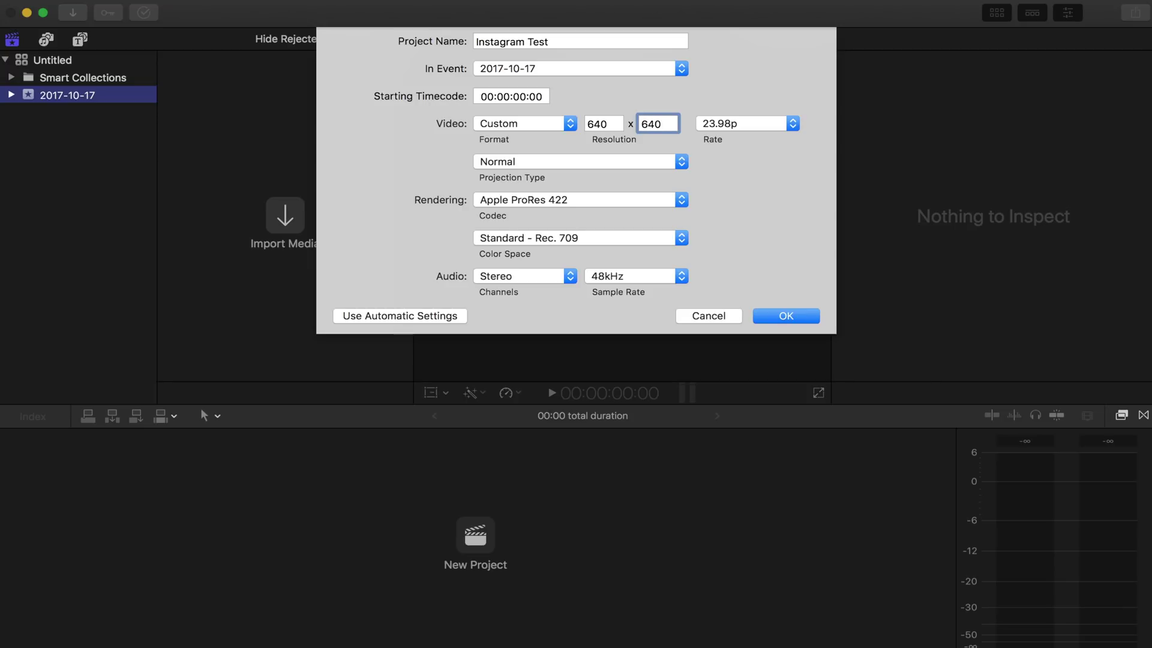
pyautogui.press('BackSpace')
pyautogui.press('BackSpace')
pyautogui.press('BackSpace')
pyautogui.write('800')
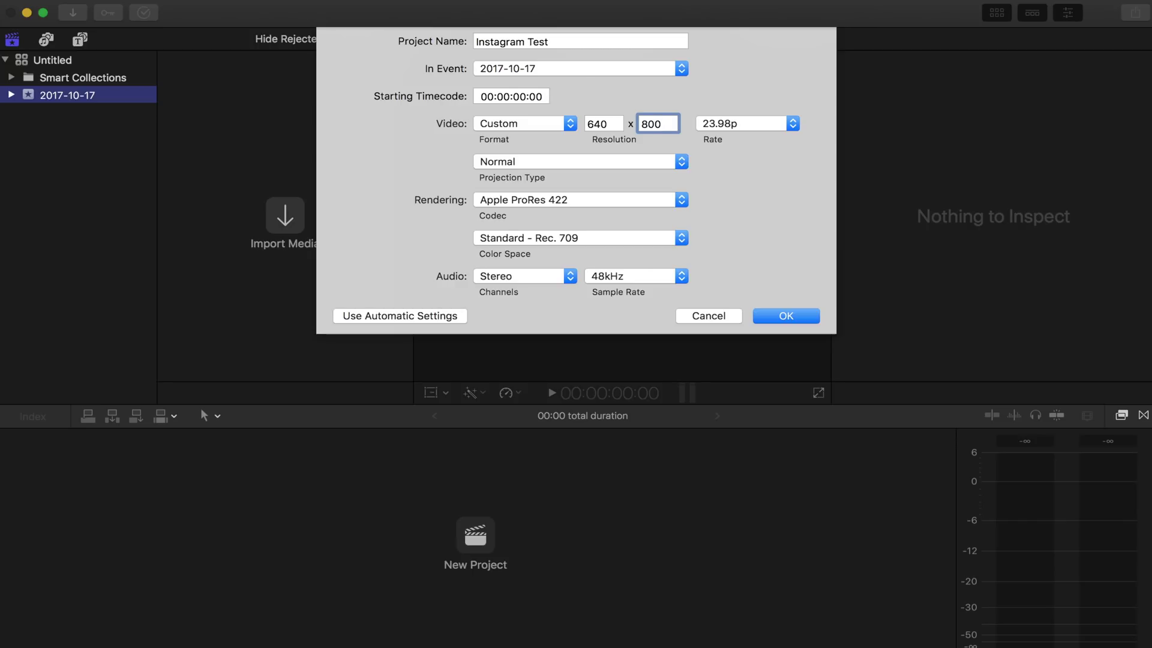
# - Change the project frame rate from 23.98p to 24p
pyautogui.click(760, 126)
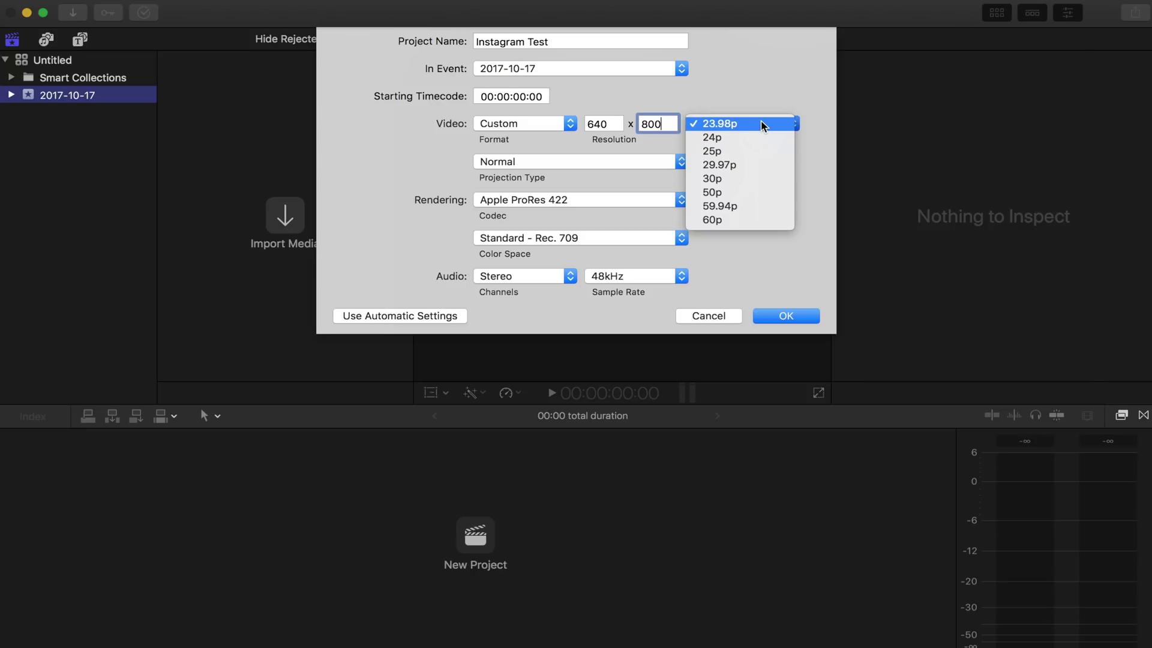
pyautogui.click(739, 122)
pyautogui.click(741, 124)
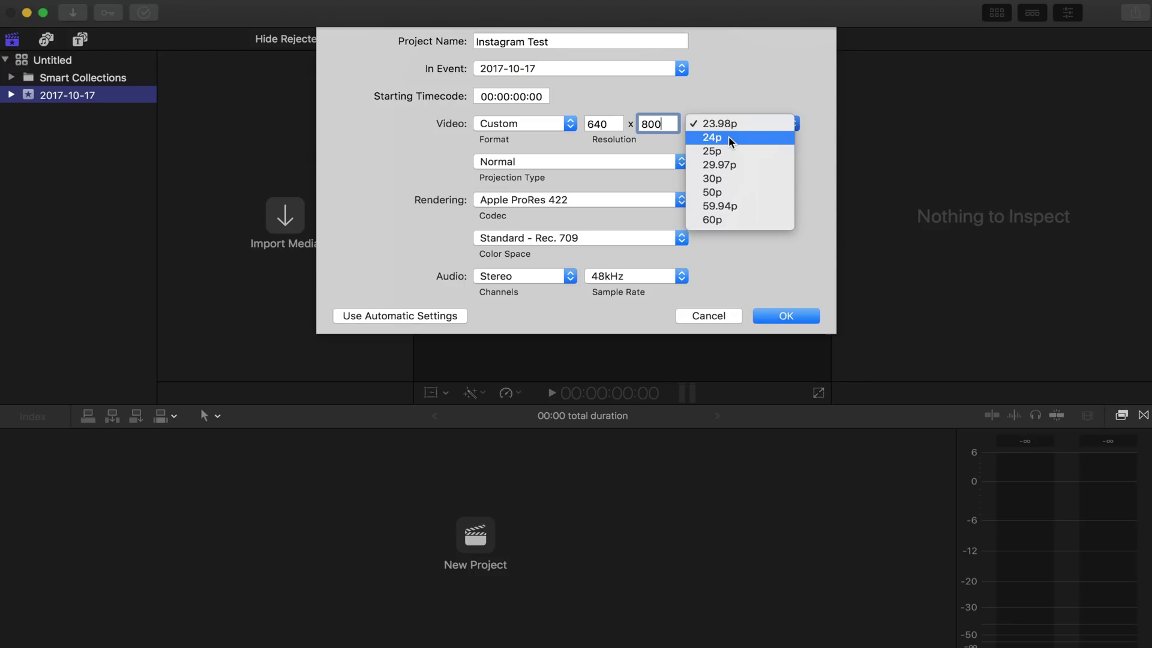
pyautogui.click(729, 138)
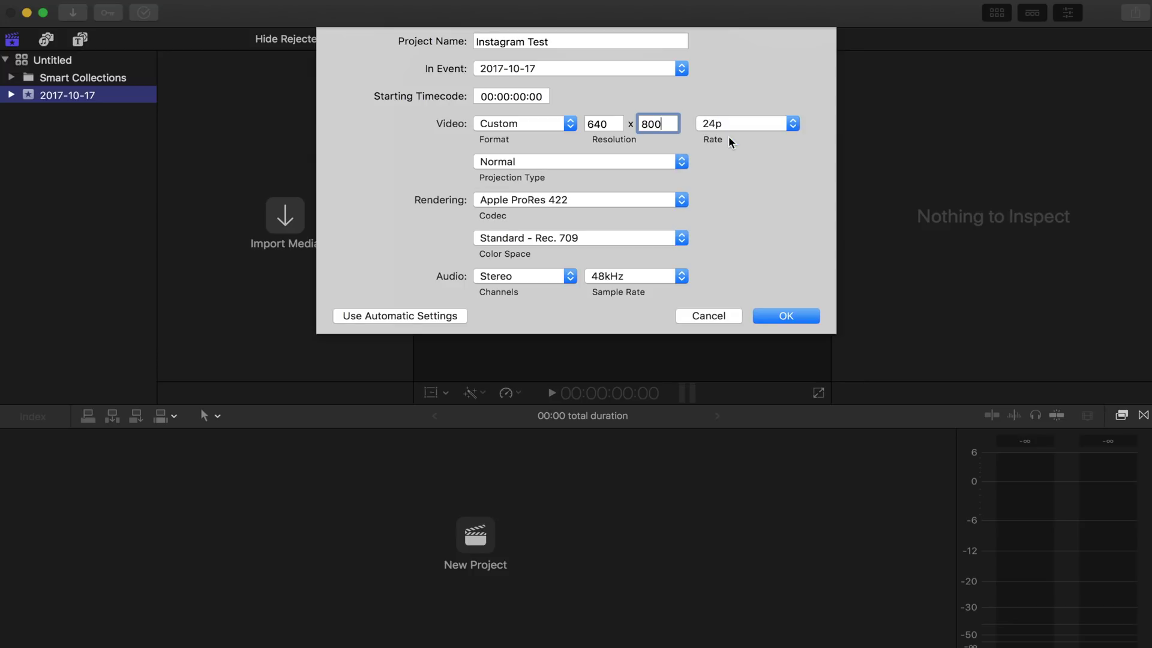
# - Confirm Normal projection, Apple ProRes 422 codec and 48kHz sample rate stay unchanged
pyautogui.click(484, 165)
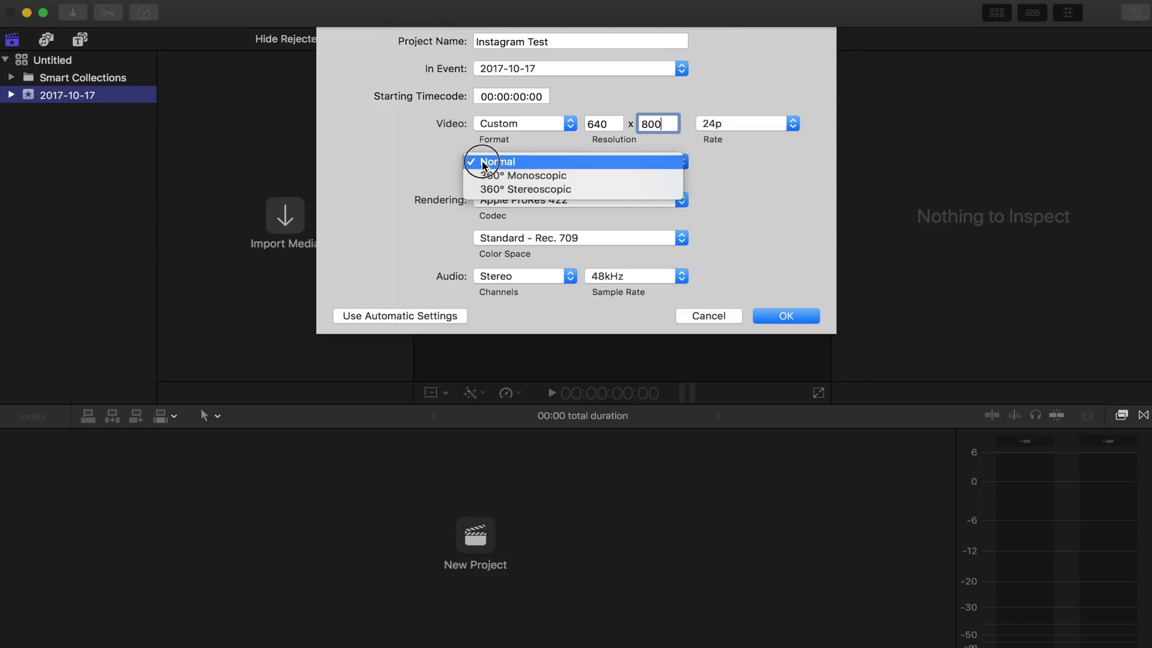
pyautogui.click(483, 163)
pyautogui.click(490, 200)
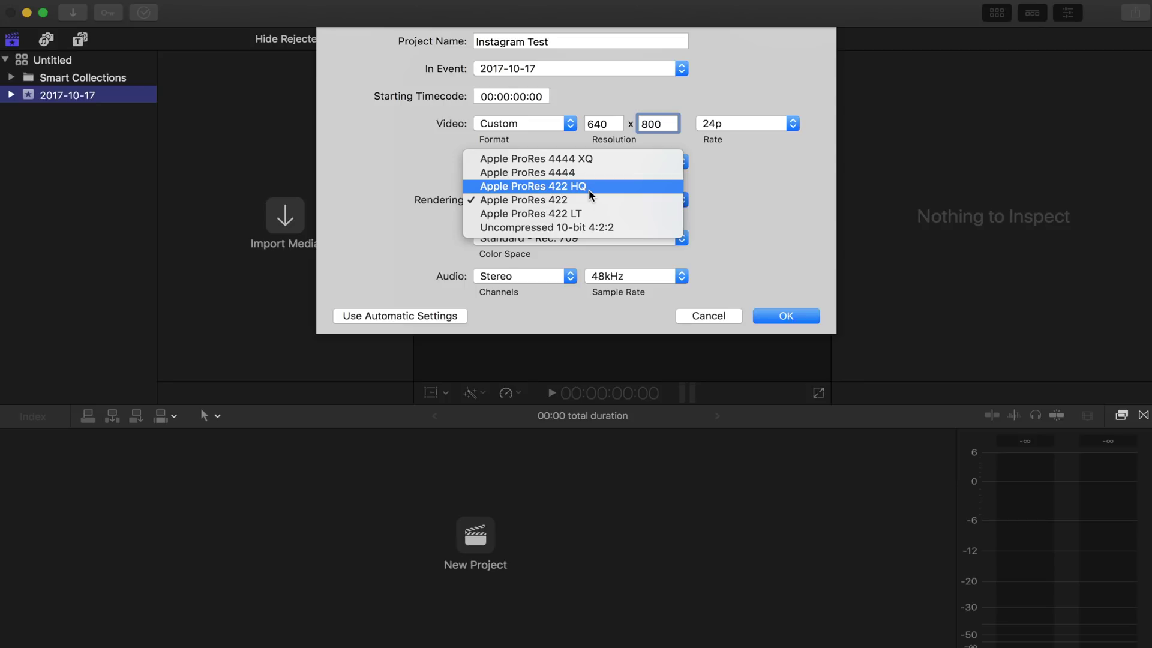
pyautogui.click(412, 178)
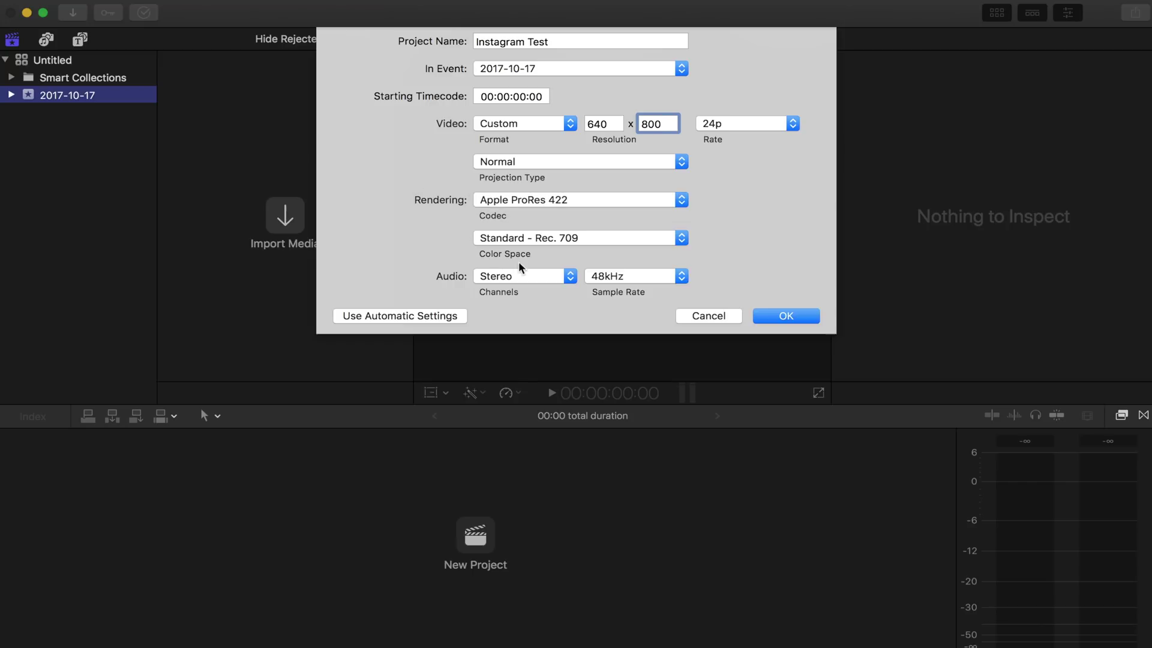
pyautogui.click(607, 276)
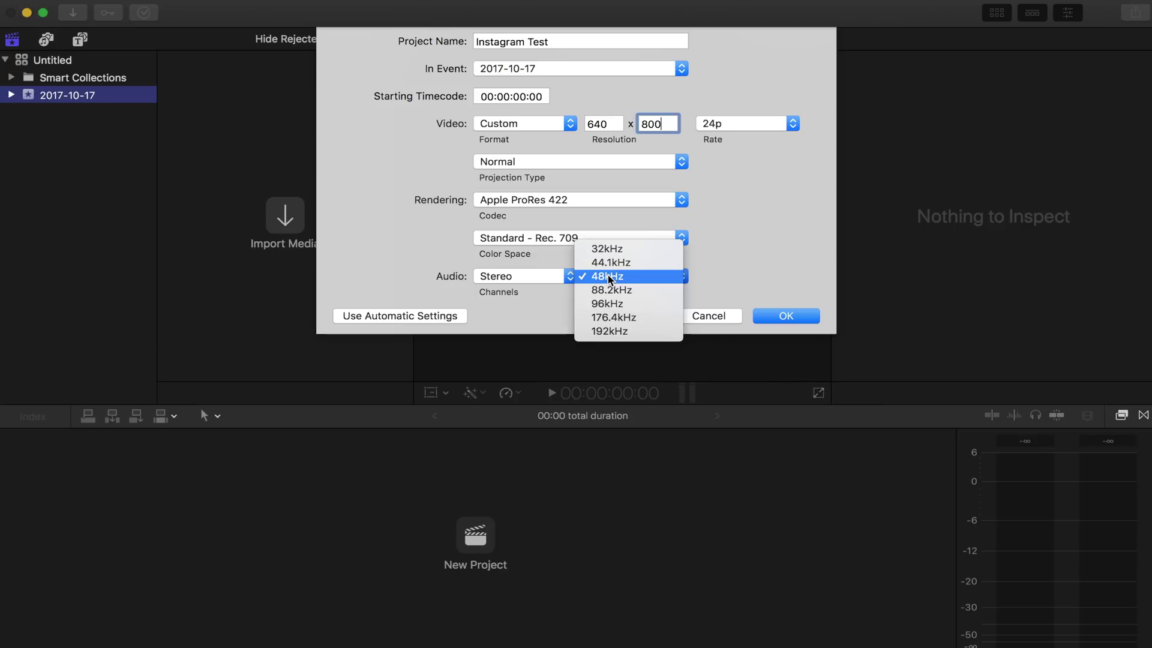
pyautogui.click(706, 276)
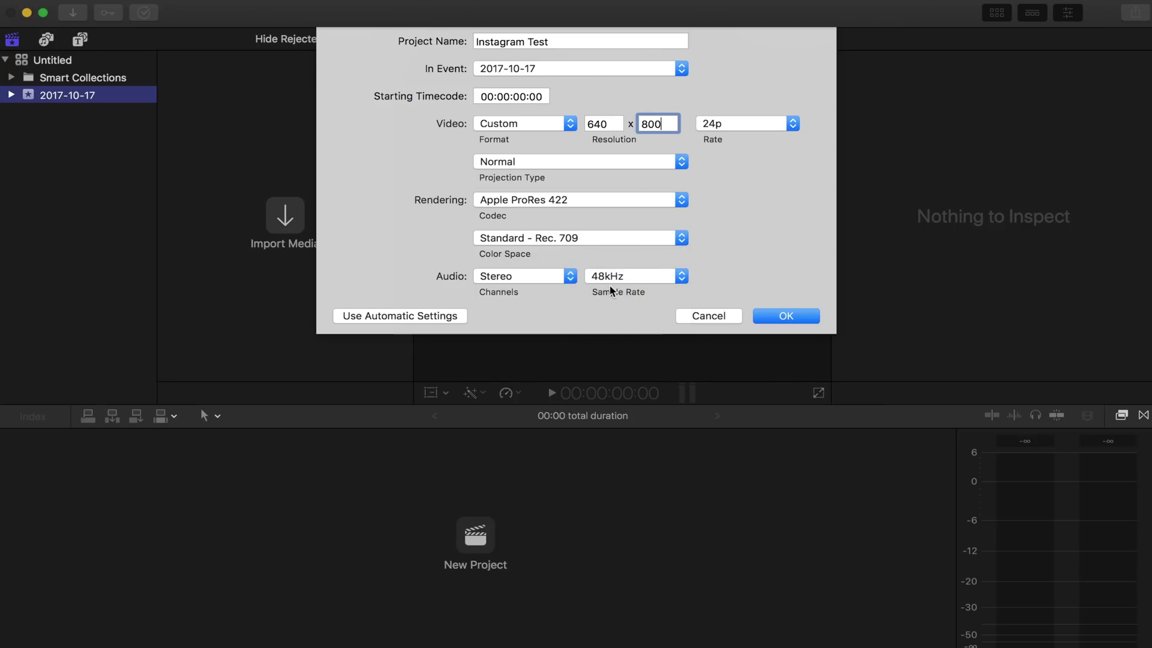
# - Create the Instagram Test project and import the mountains clip through Media Import (Cmd-I)
pyautogui.click(761, 309)
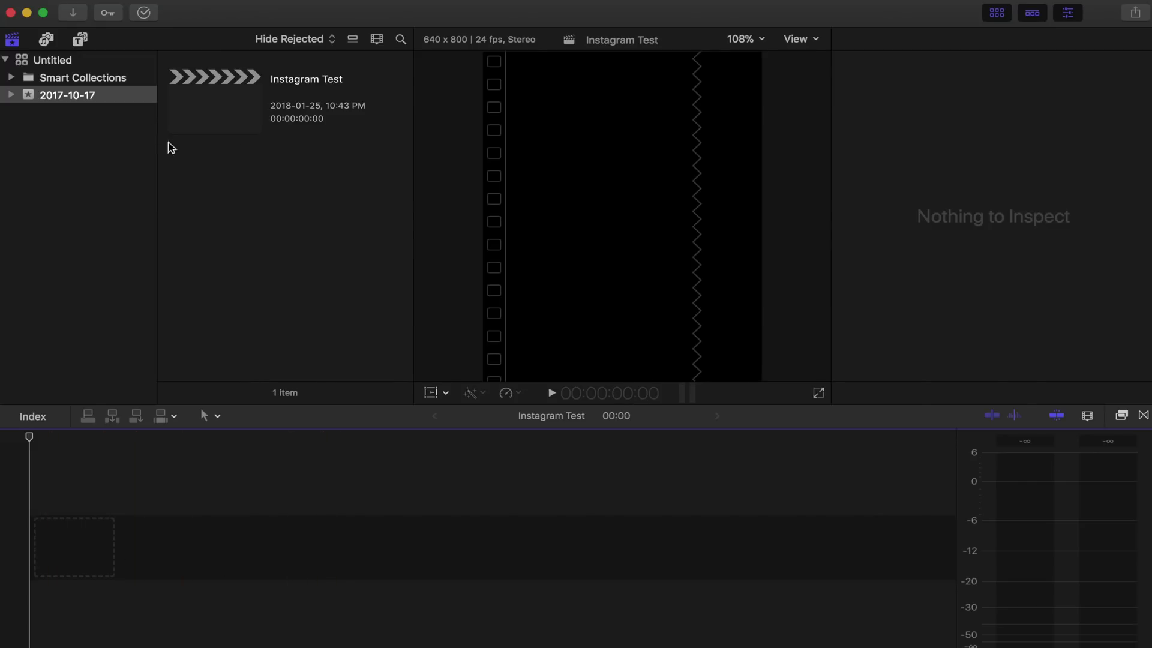
pyautogui.press('super+i')
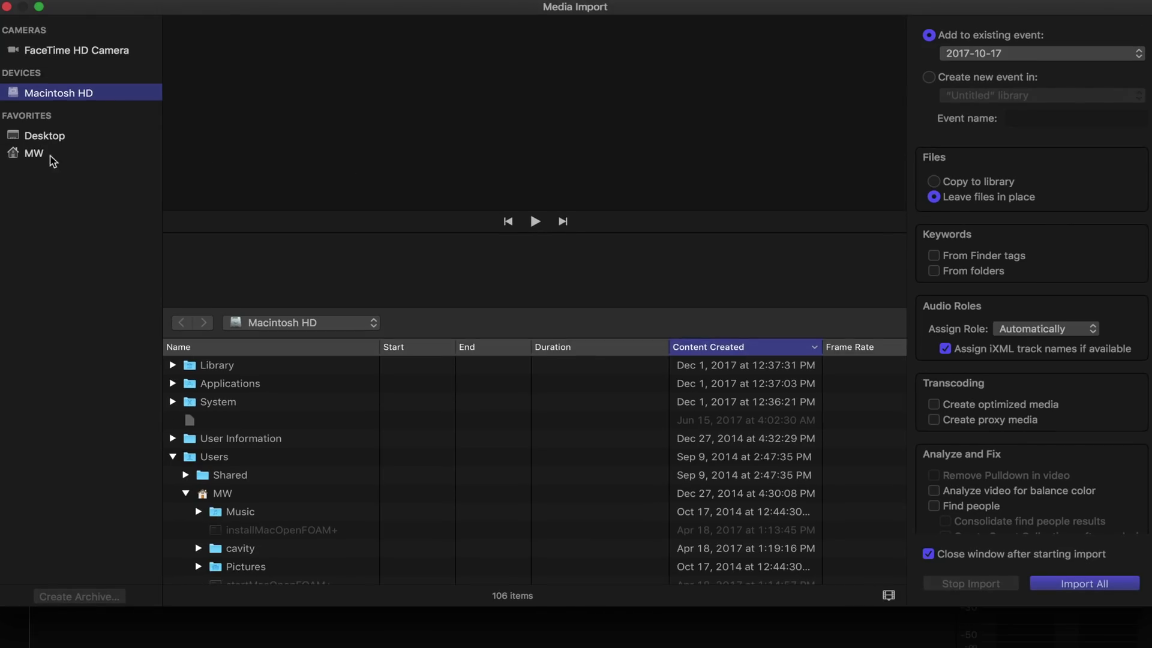
pyautogui.scroll(-6, 258, 455)
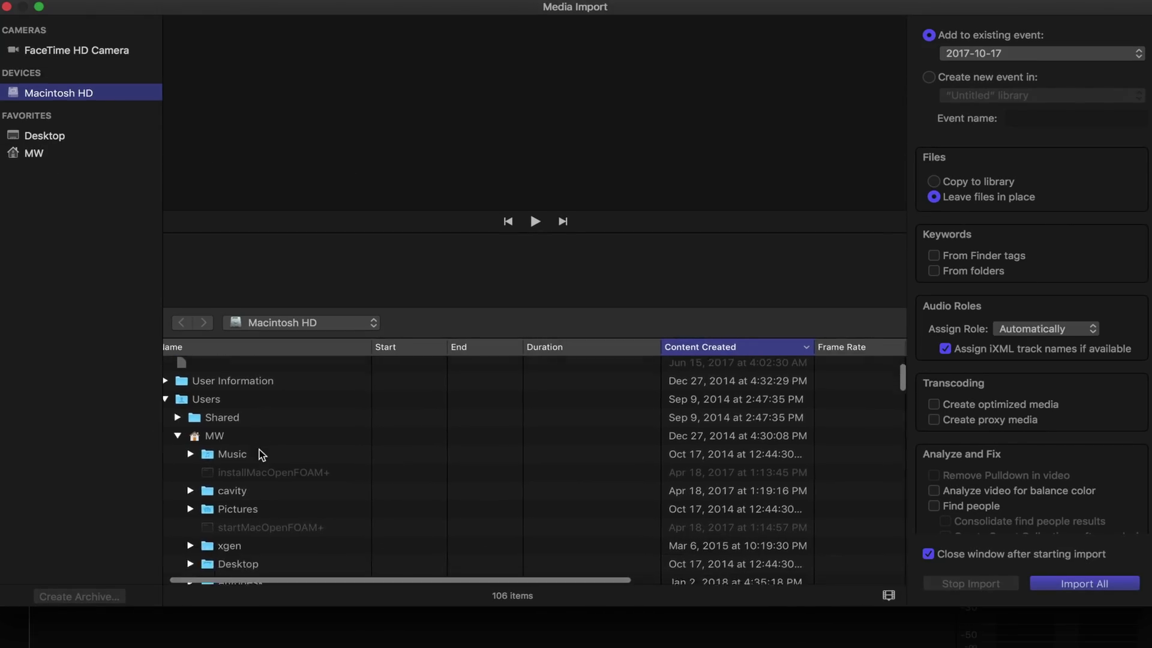
pyautogui.scroll(6, 259, 455)
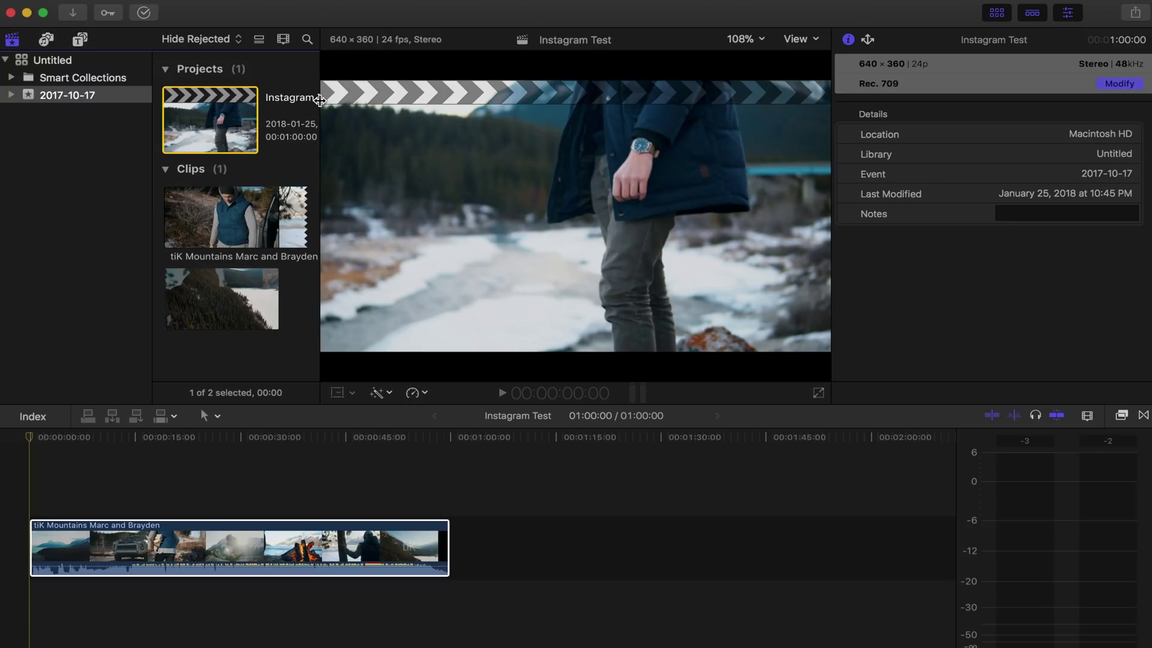
# - Select the mountains clip in the timeline to view its 1920x1080 23.98p properties
pyautogui.click(23, 502)
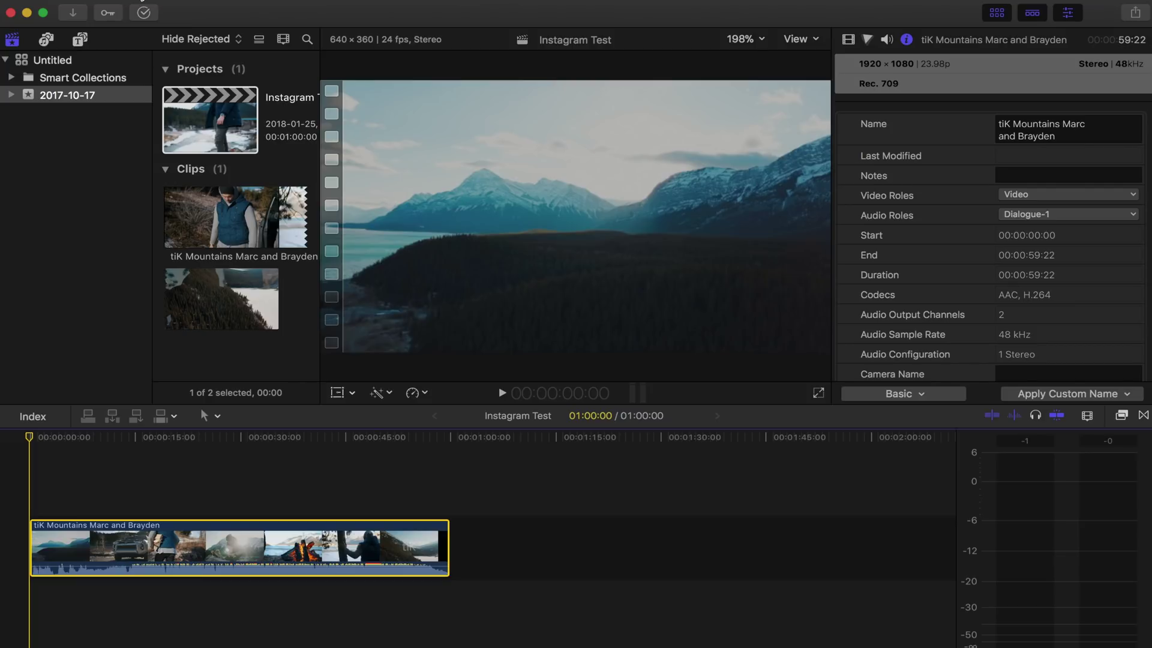
pyautogui.click(142, 1)
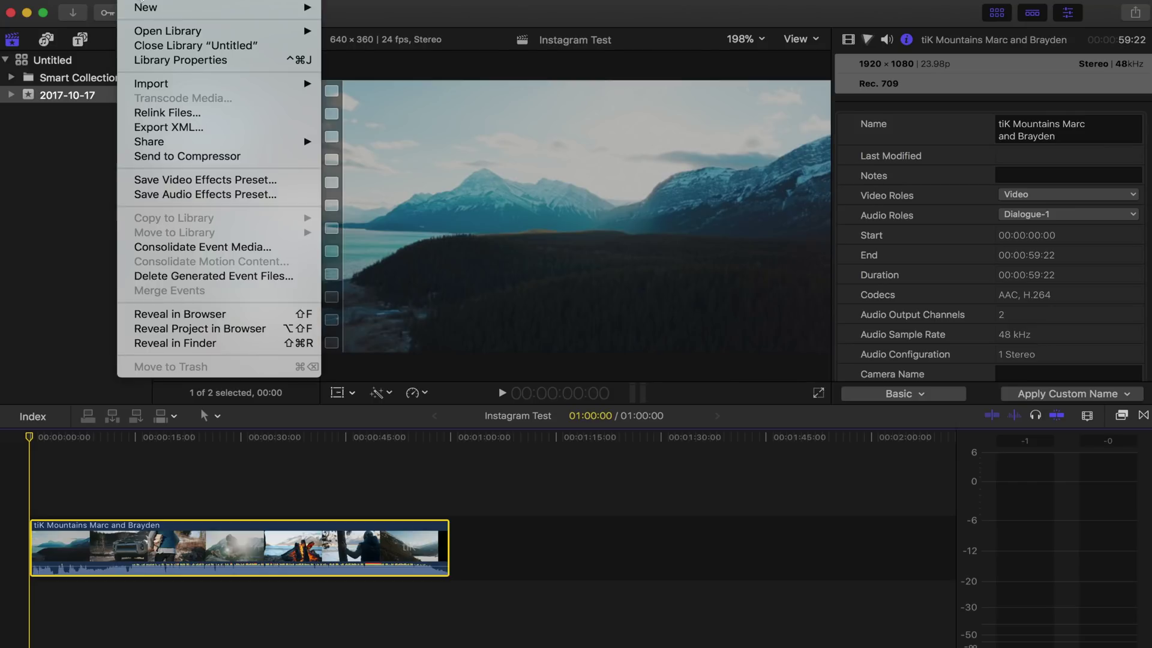
pyautogui.moveTo(211, 142)
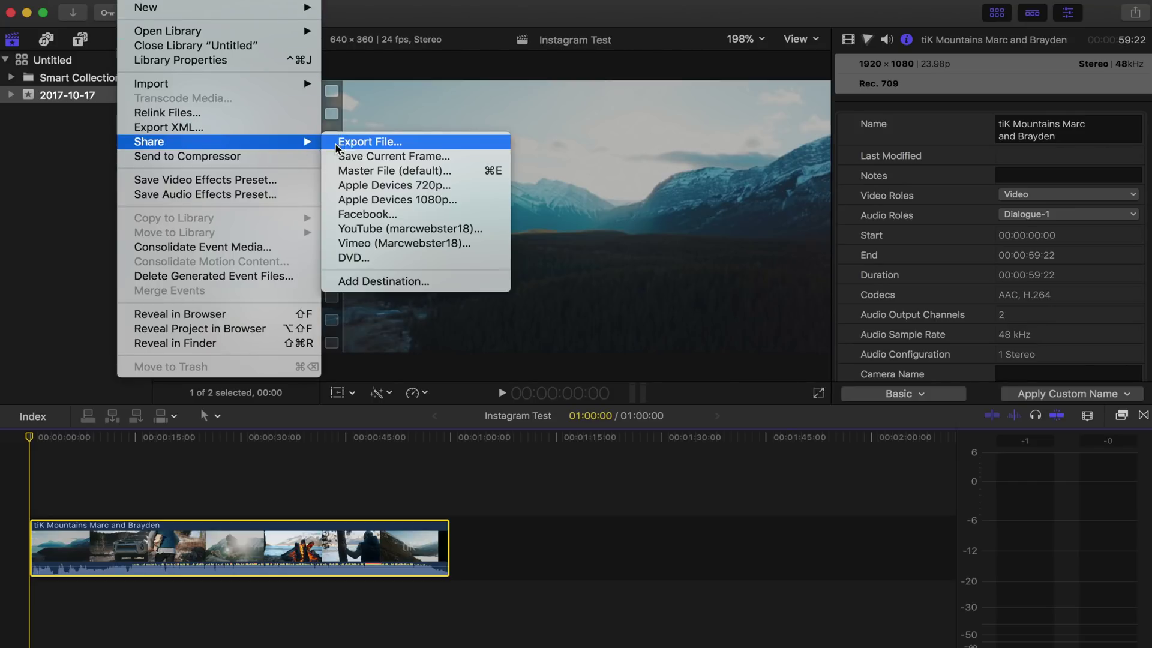
pyautogui.click(421, 289)
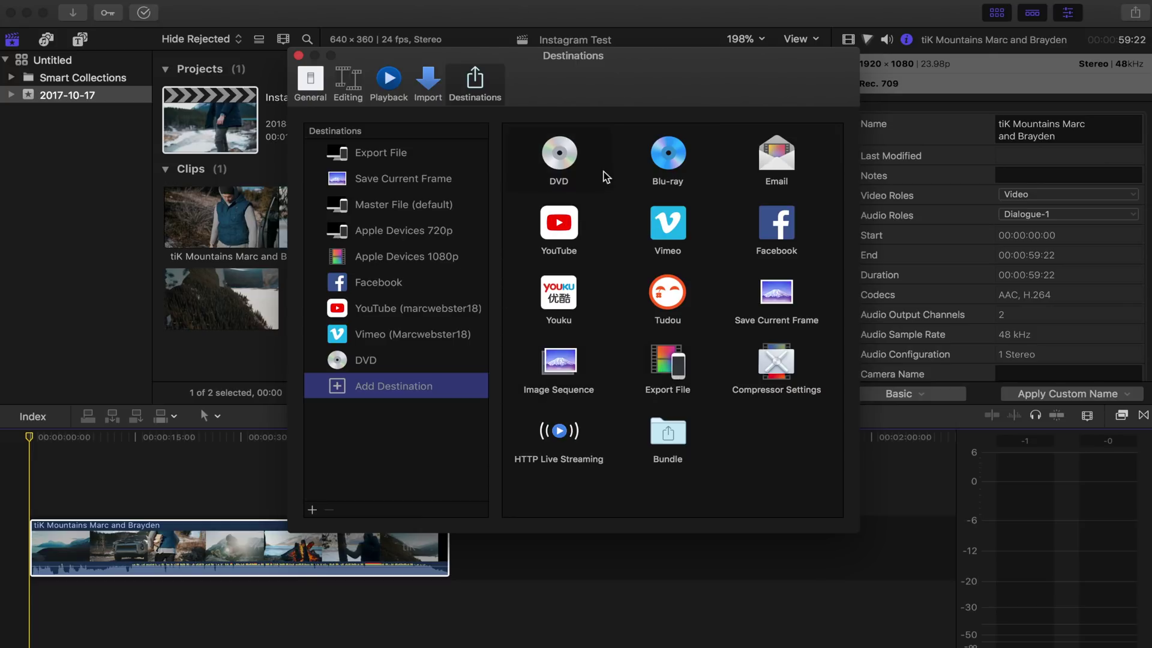
pyautogui.click(298, 55)
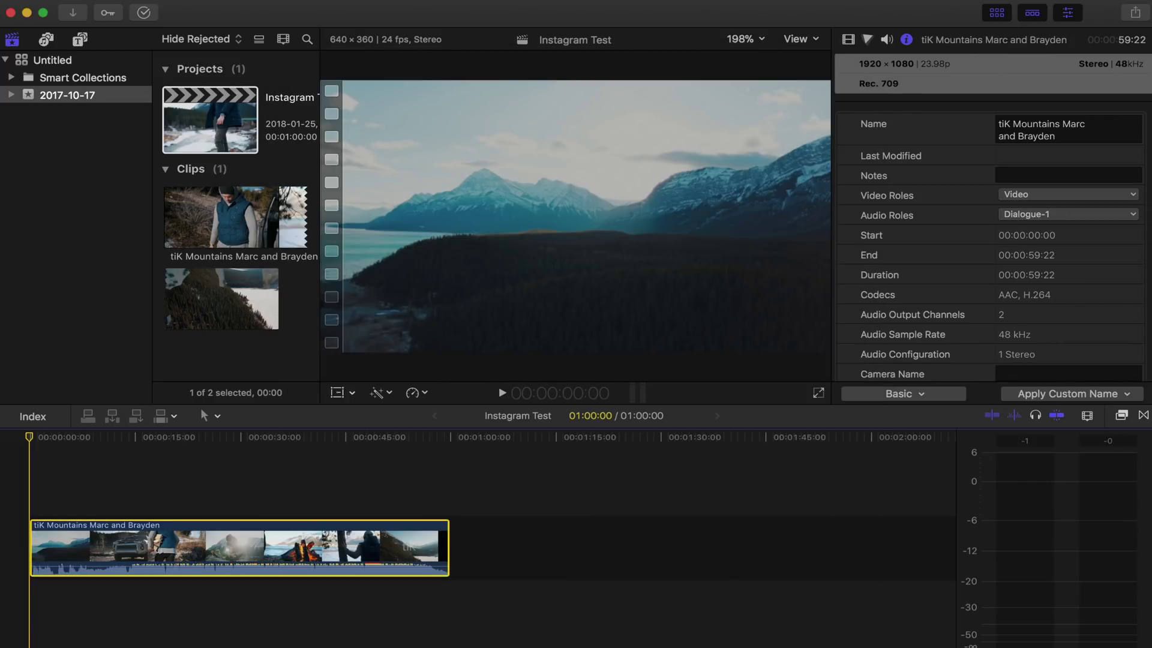
# - Start a Master File share and keep H.264 Faster Encode as the video codec
pyautogui.click(135, 2)
pyautogui.moveTo(294, 143)
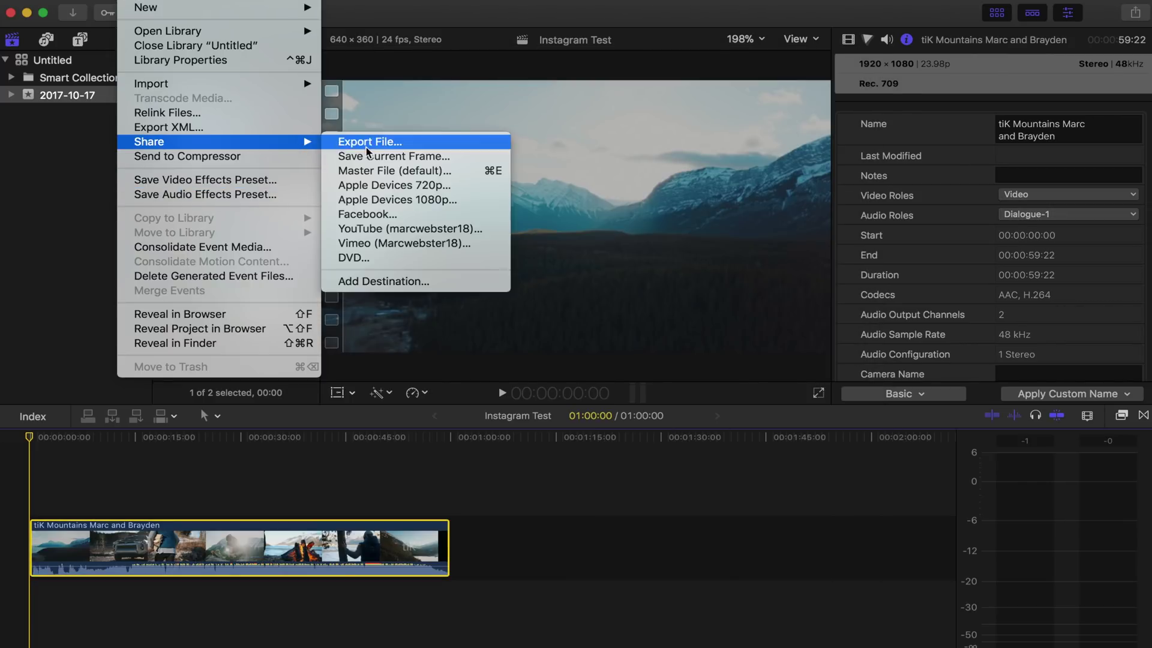
pyautogui.click(391, 172)
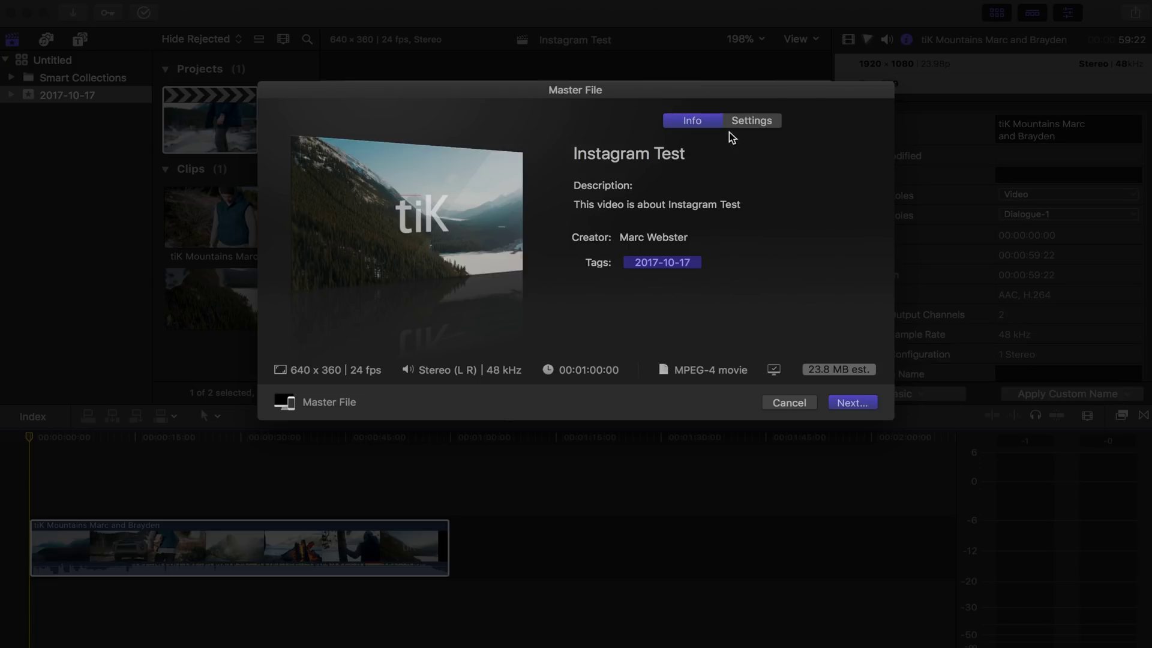
pyautogui.click(747, 122)
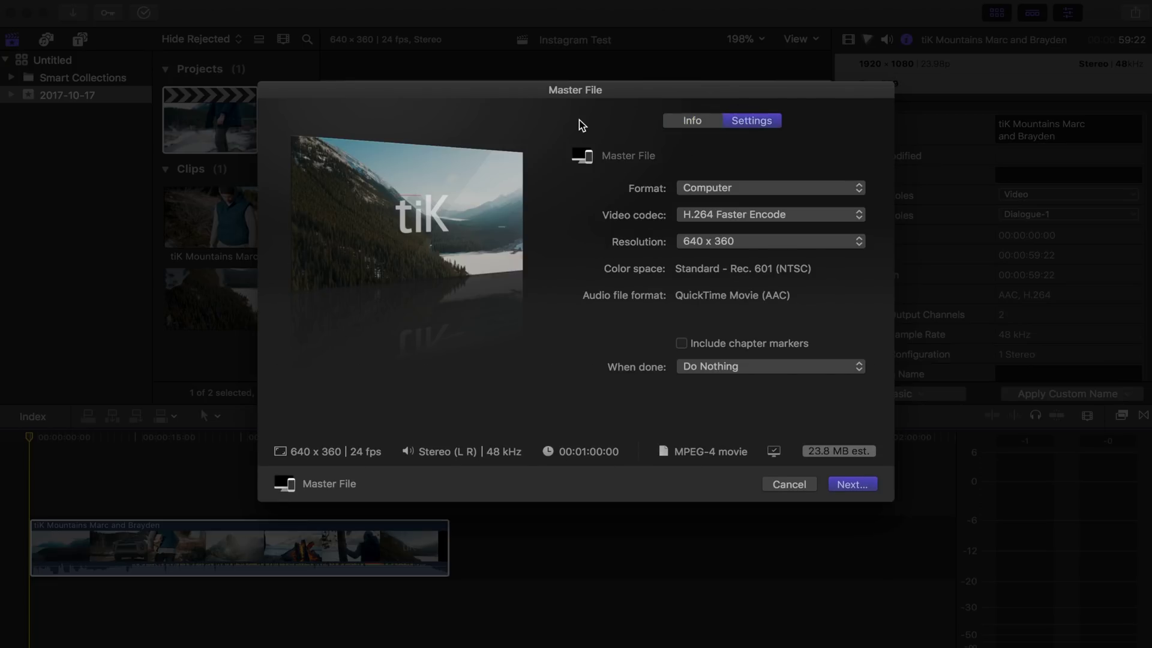
pyautogui.moveTo(606, 89); pyautogui.dragTo(449, 63)
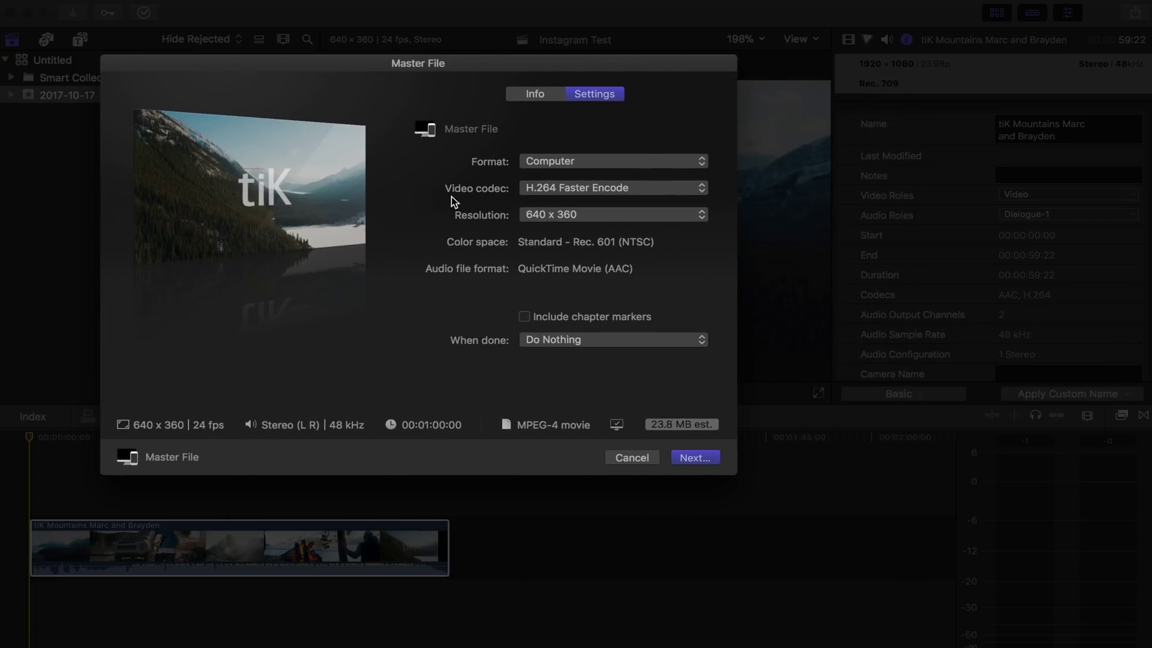
pyautogui.click(536, 190)
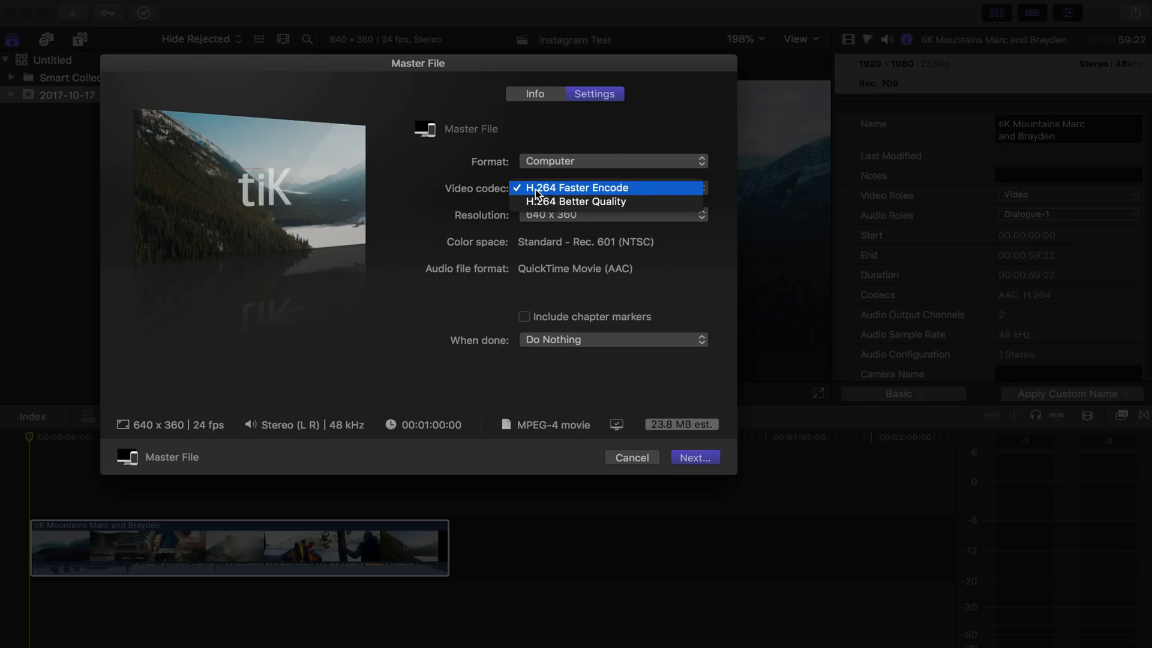
pyautogui.click(542, 189)
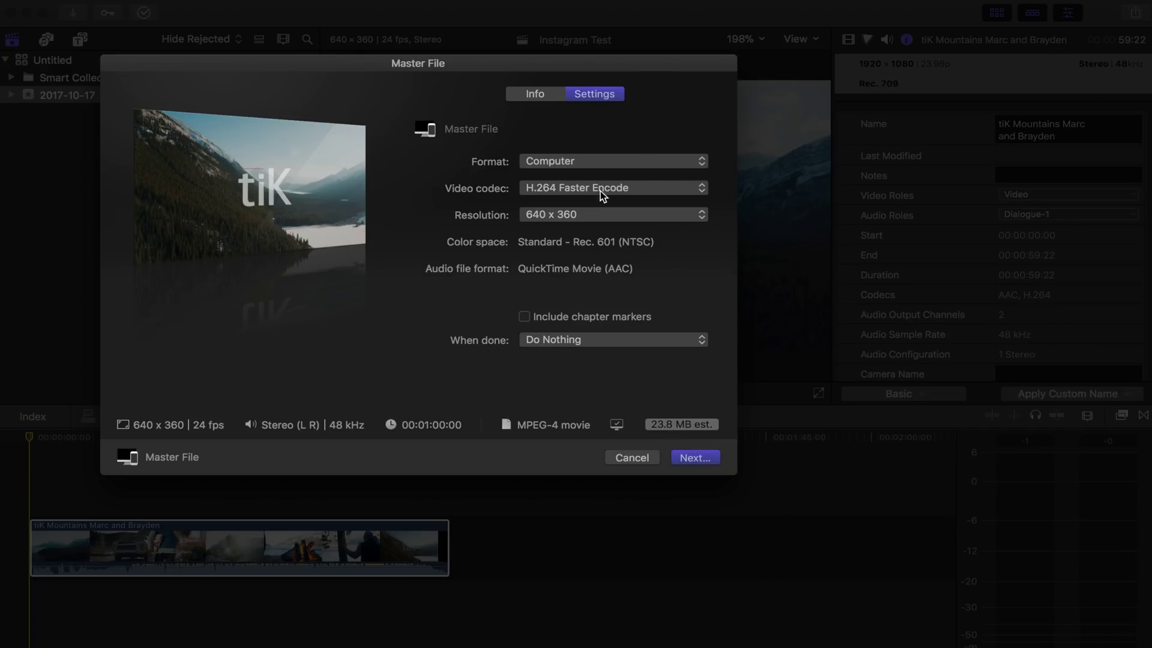
# - Try the Apple Devices export format, then set it back to Computer
pyautogui.click(555, 163)
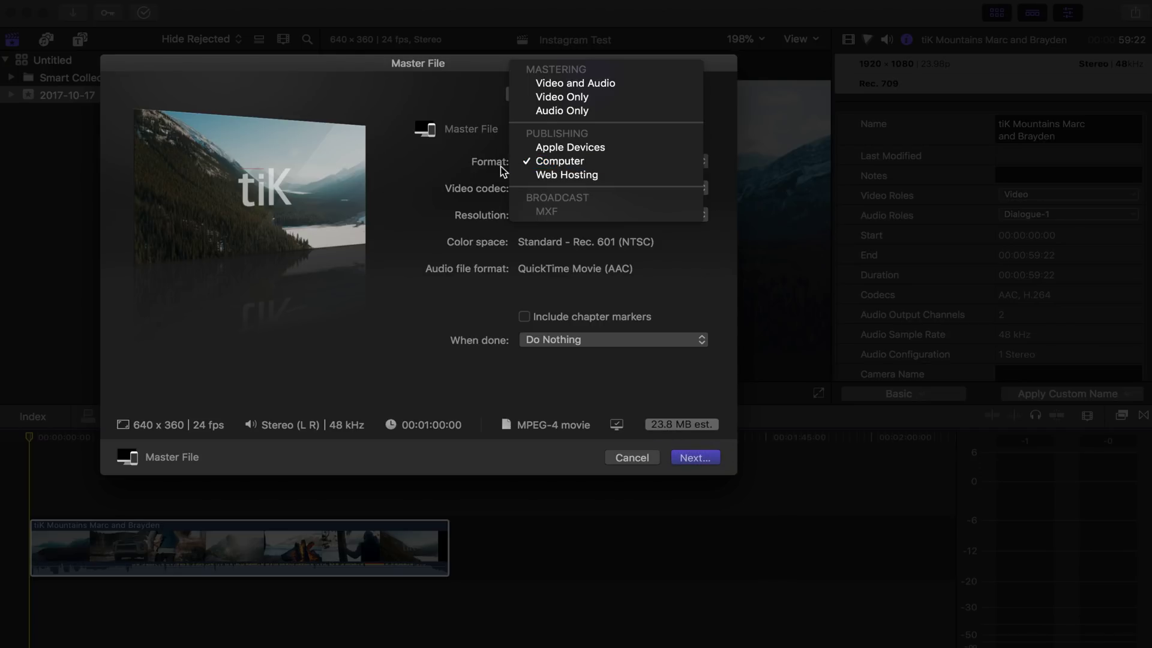
pyautogui.click(560, 147)
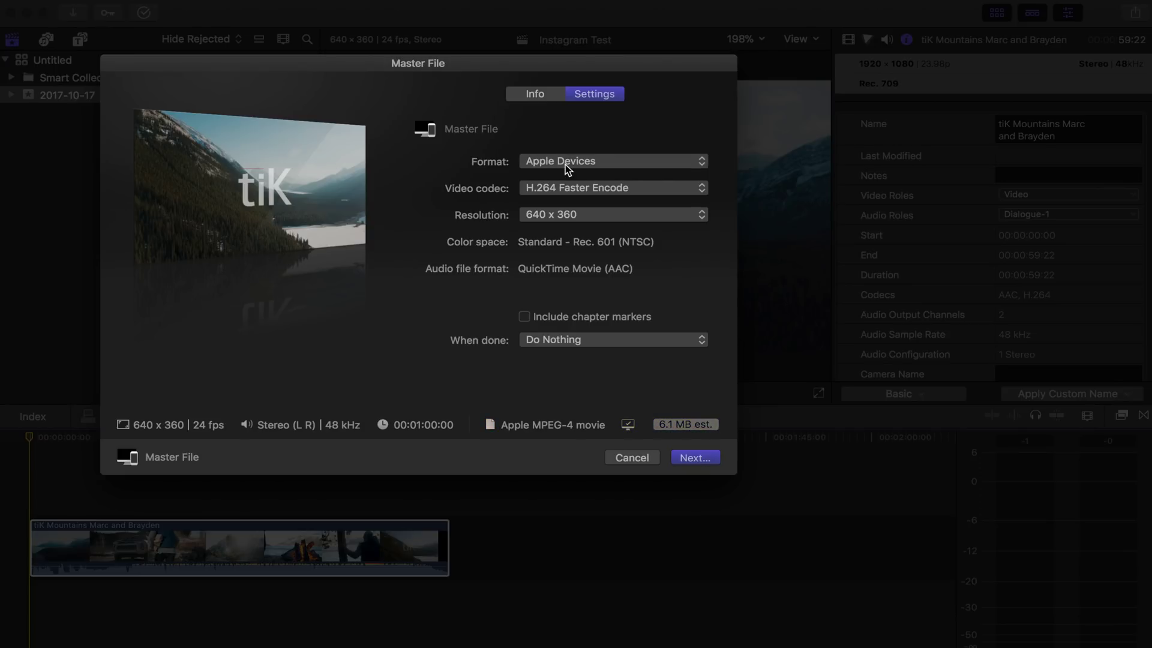
pyautogui.moveTo(628, 428)
pyautogui.click(561, 161)
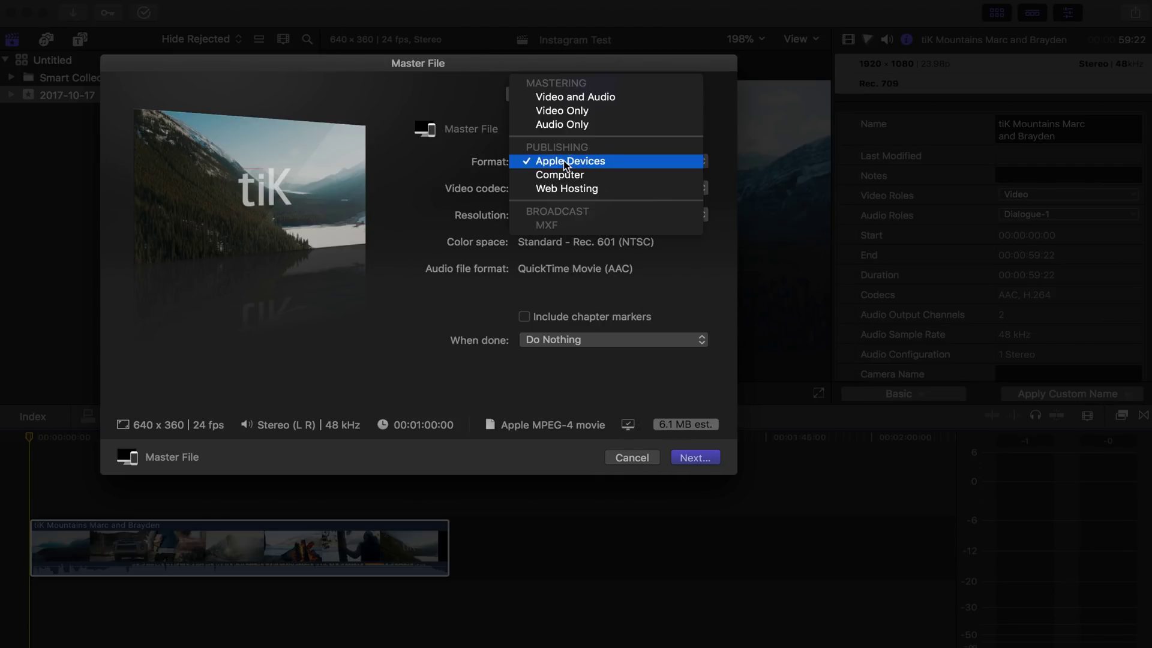
pyautogui.click(569, 174)
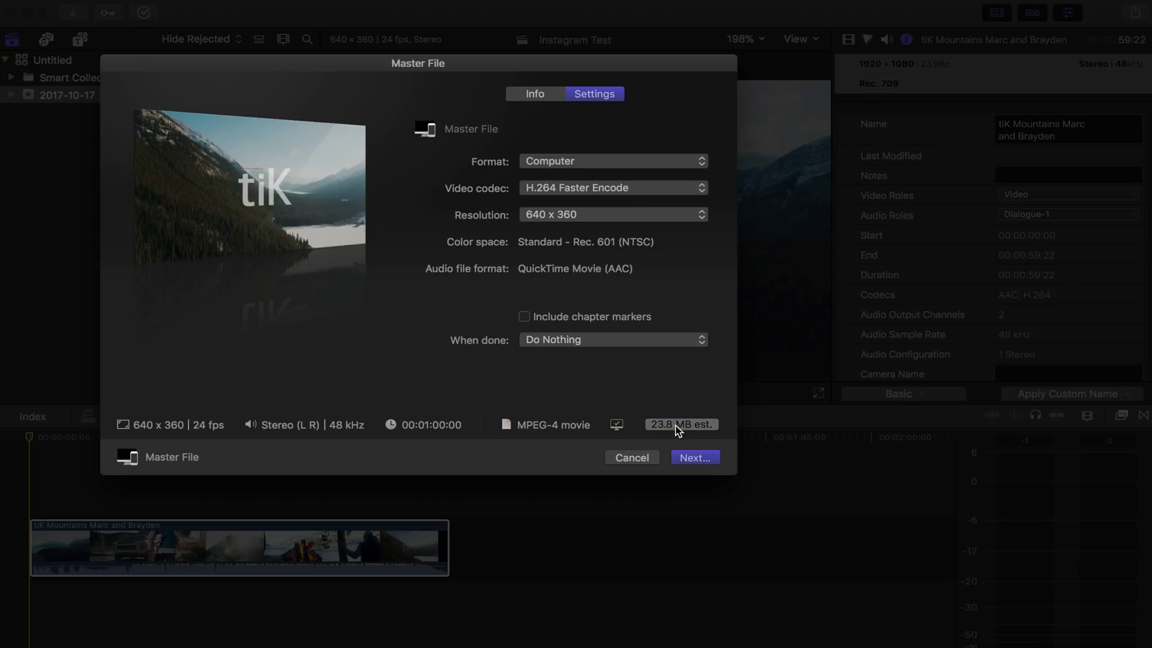
pyautogui.moveTo(676, 426)
# - Continue to the save sheet and save the master file to the Desktop
pyautogui.click(693, 459)
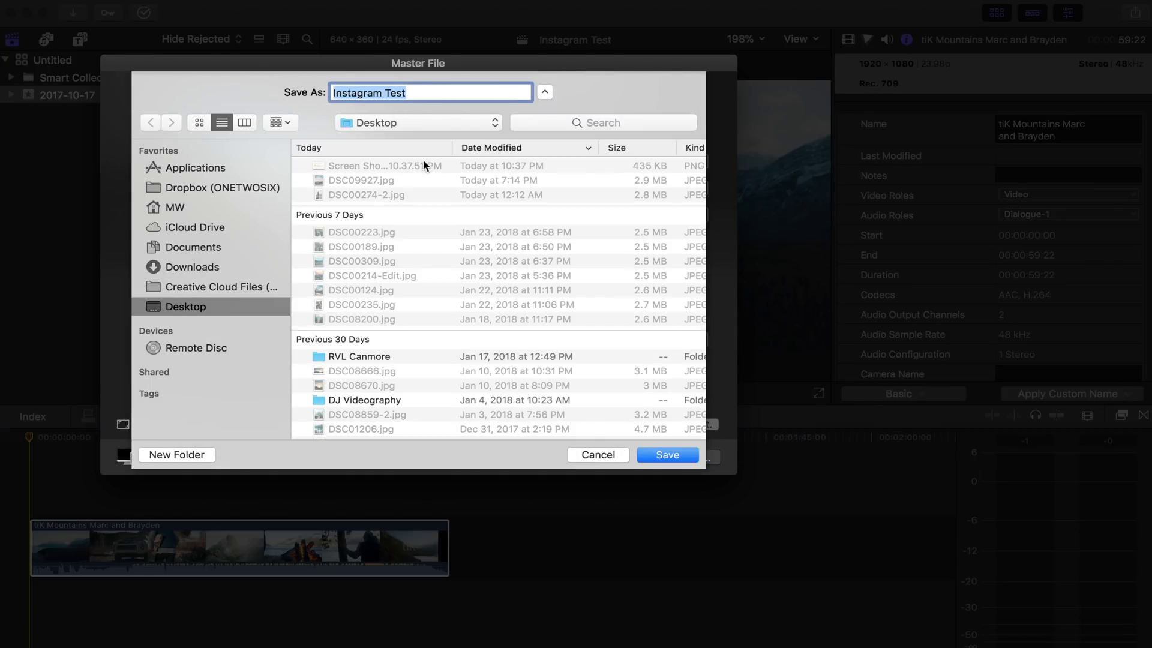
pyautogui.click(660, 456)
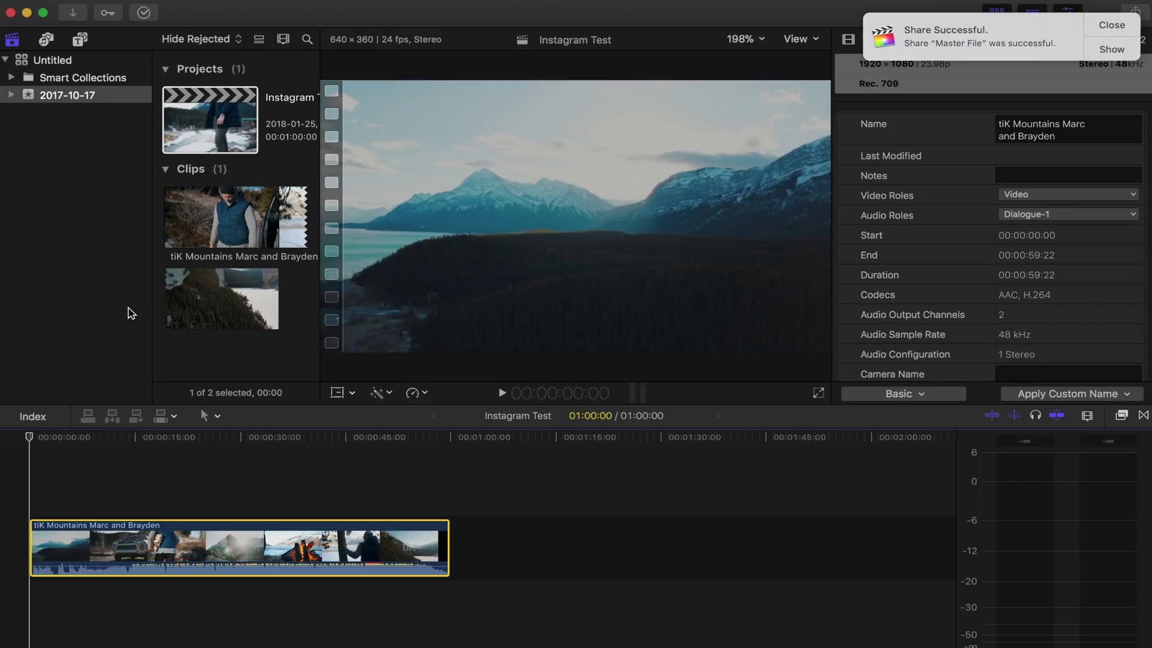
# - Reveal Instagram Test.mp4 in a Desktop Finder window and close the Downloads window
pyautogui.click(1112, 50)
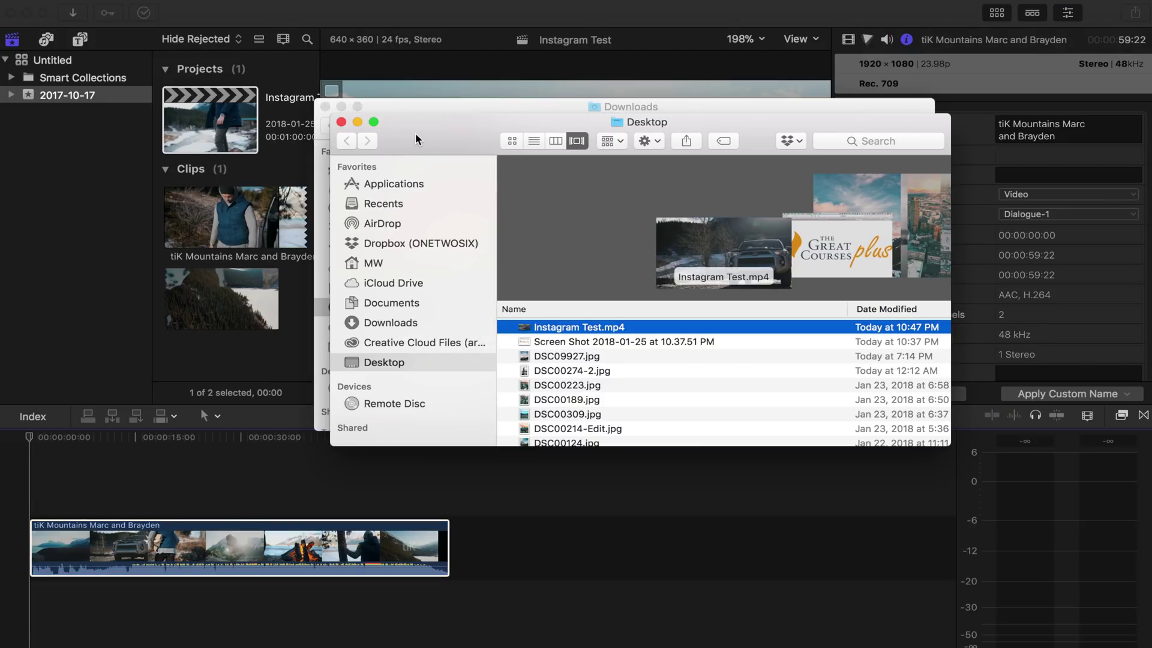
pyautogui.moveTo(414, 136); pyautogui.dragTo(333, 162)
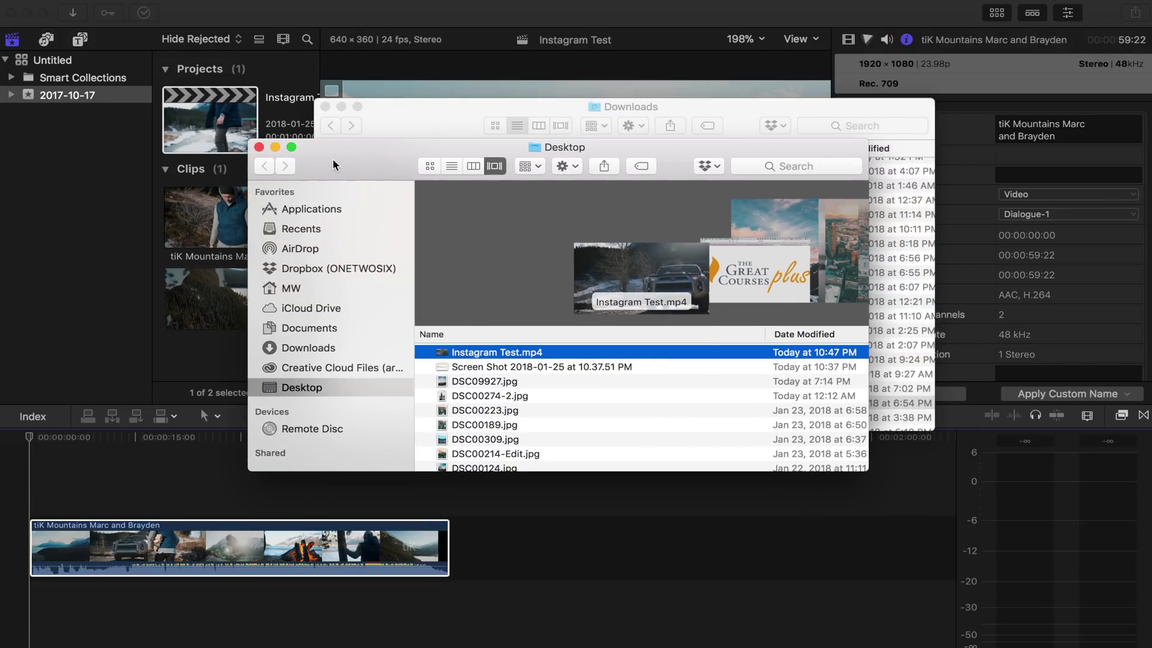
pyautogui.click(324, 106)
pyautogui.moveTo(364, 161); pyautogui.dragTo(336, 116)
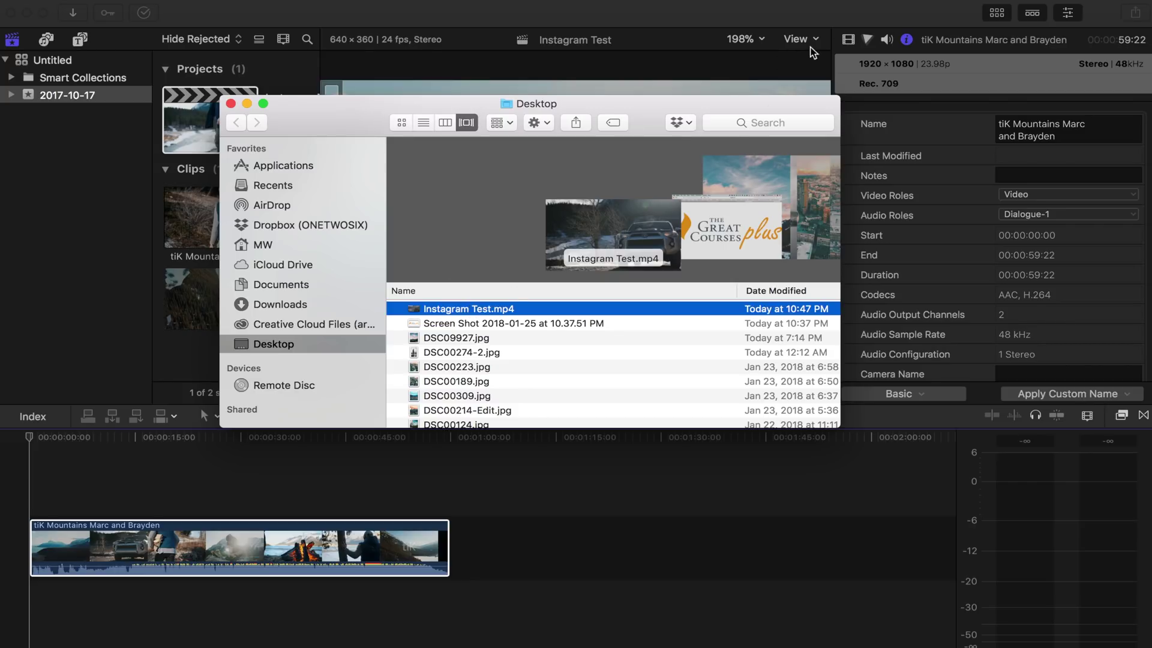
# - AirDrop Instagram Test.mp4 to the nearby iPhone and dismiss the sheet once sent
pyautogui.rightClick(444, 311)
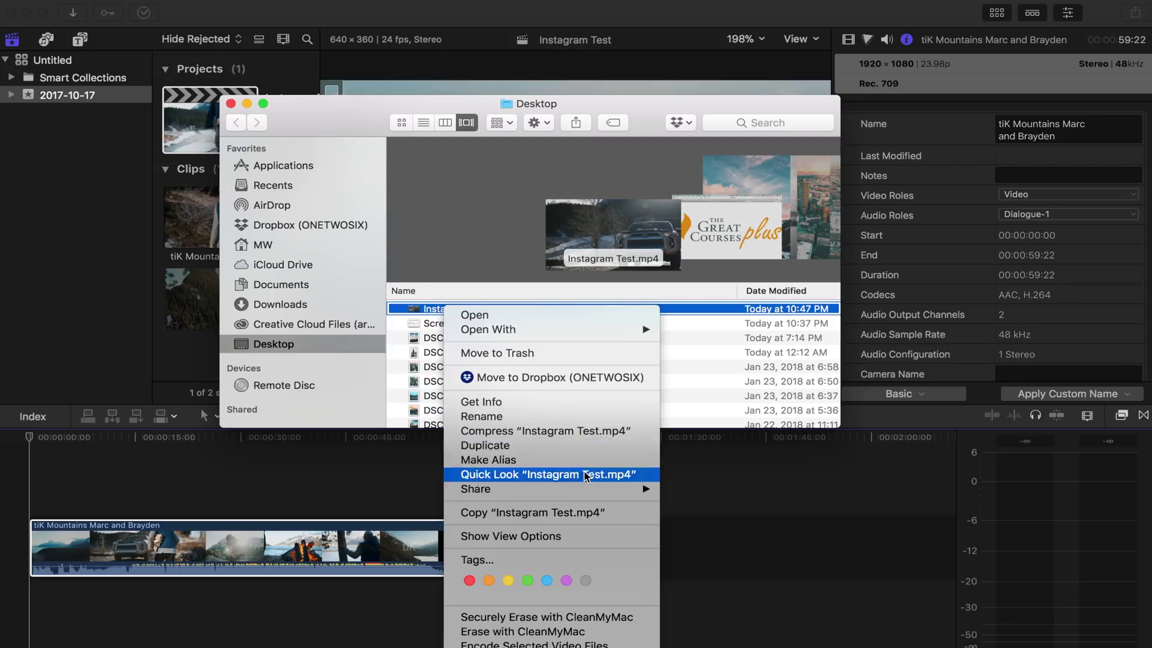
pyautogui.moveTo(600, 493)
pyautogui.click(843, 480)
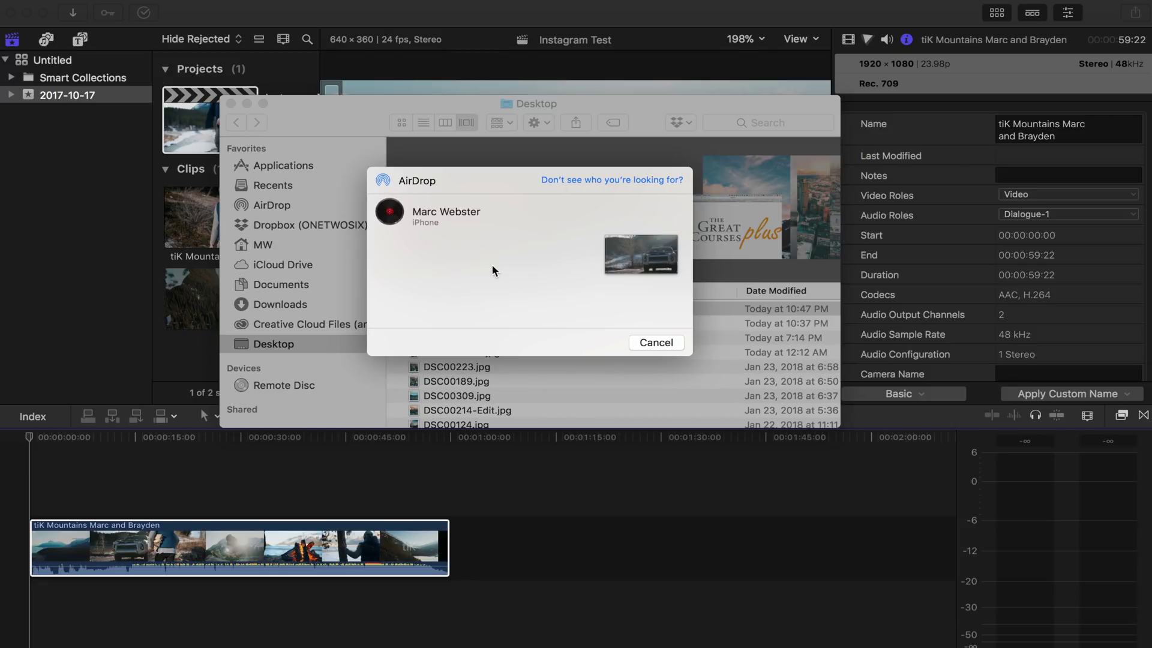
pyautogui.click(423, 217)
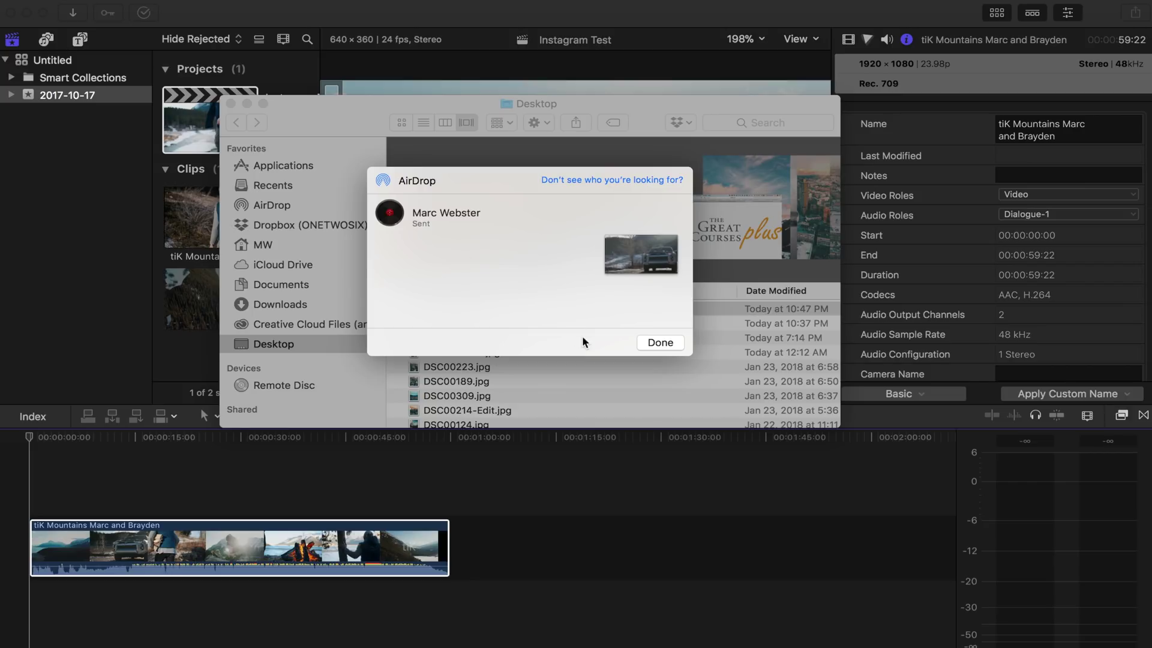
pyautogui.click(661, 342)
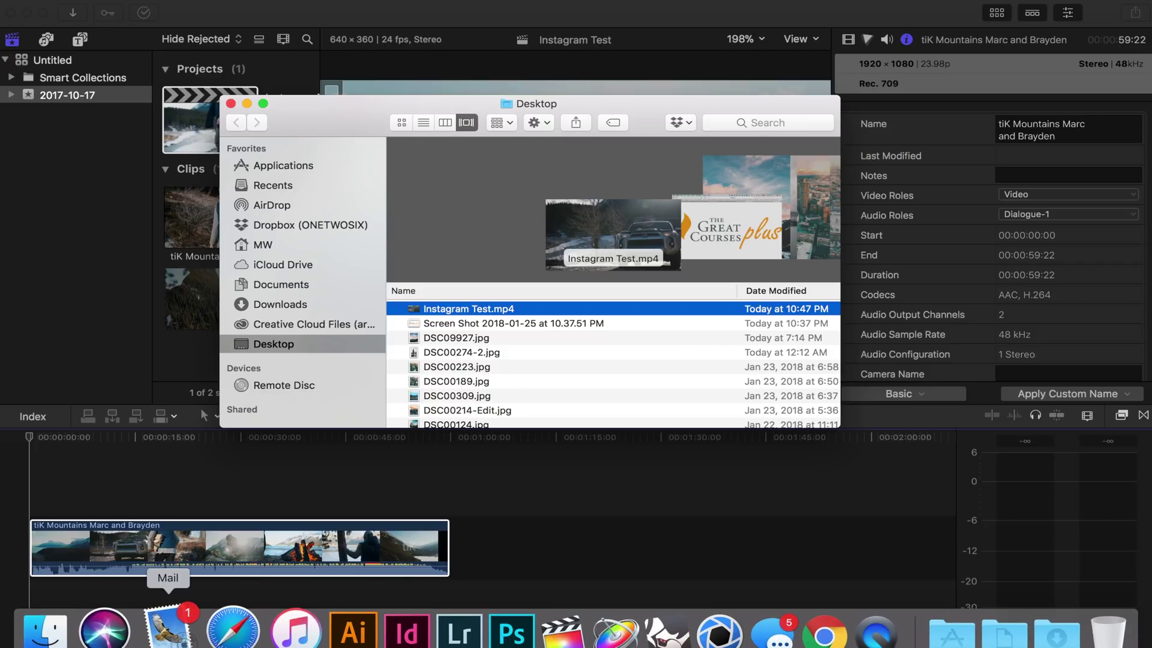
# - Bring Safari forward showing The Great Courses Plus home page
pyautogui.click(207, 628)
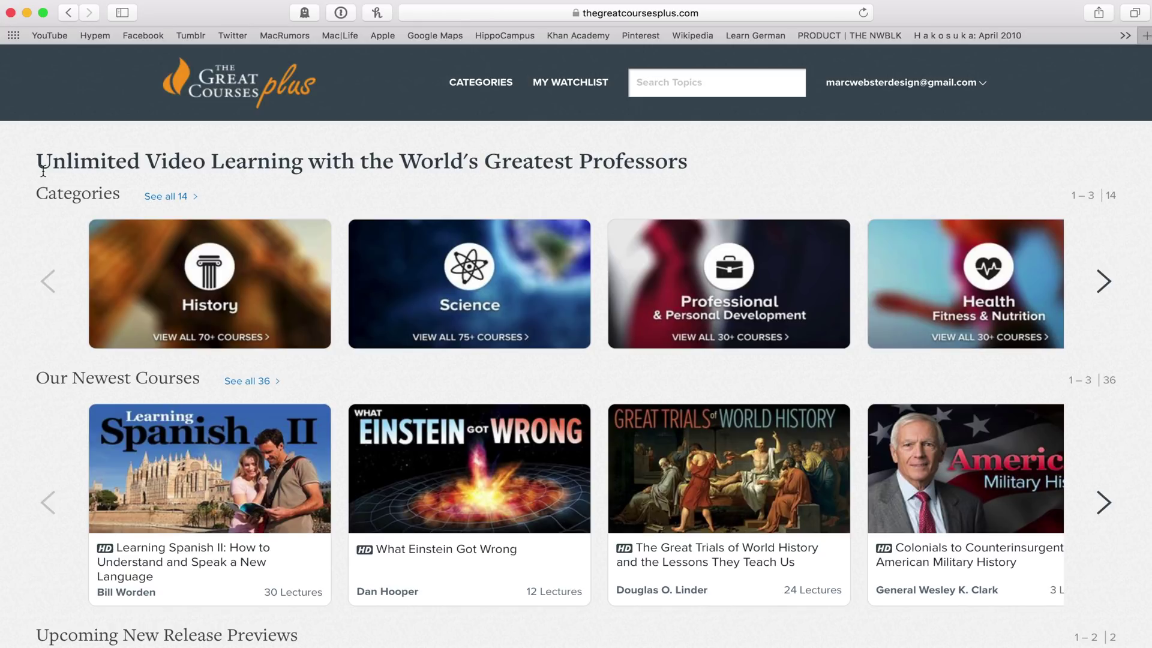
# - Expand The Great Courses Plus Categories to show all 14 and scroll through the category cards
pyautogui.click(165, 197)
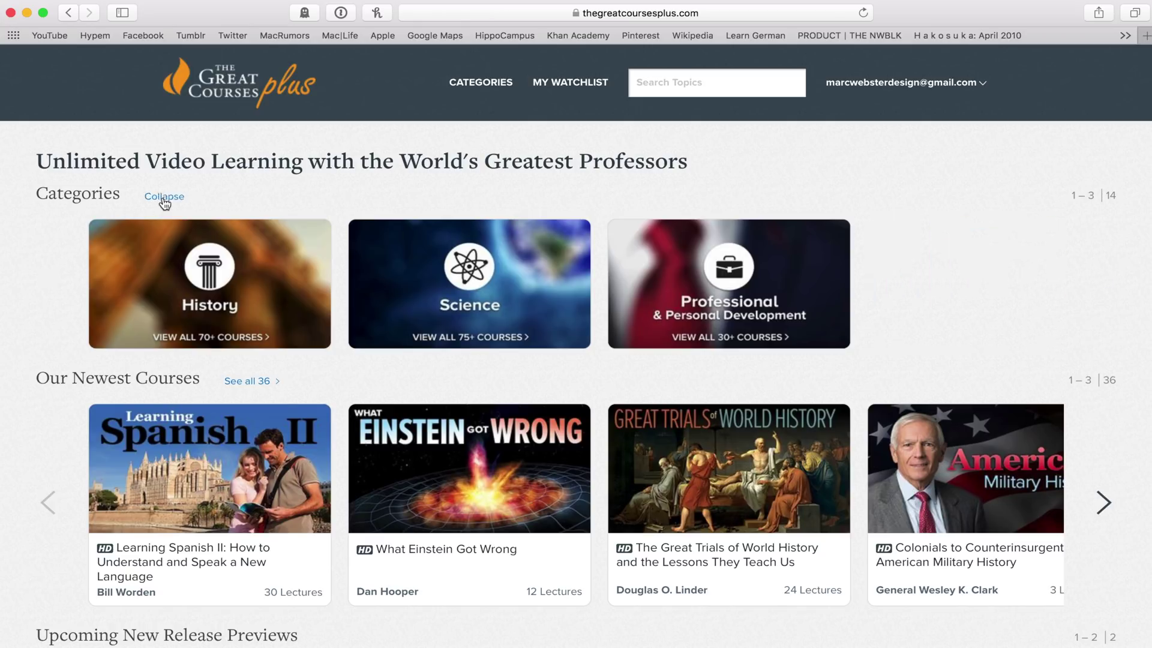
pyautogui.scroll(-3, 53, 226)
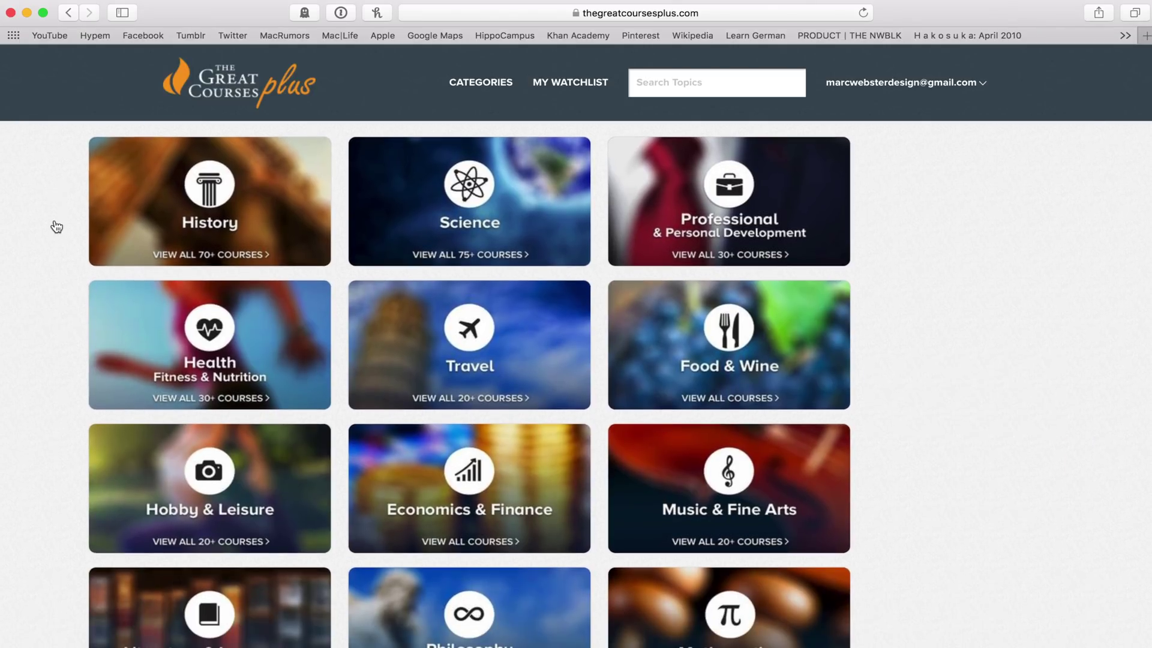